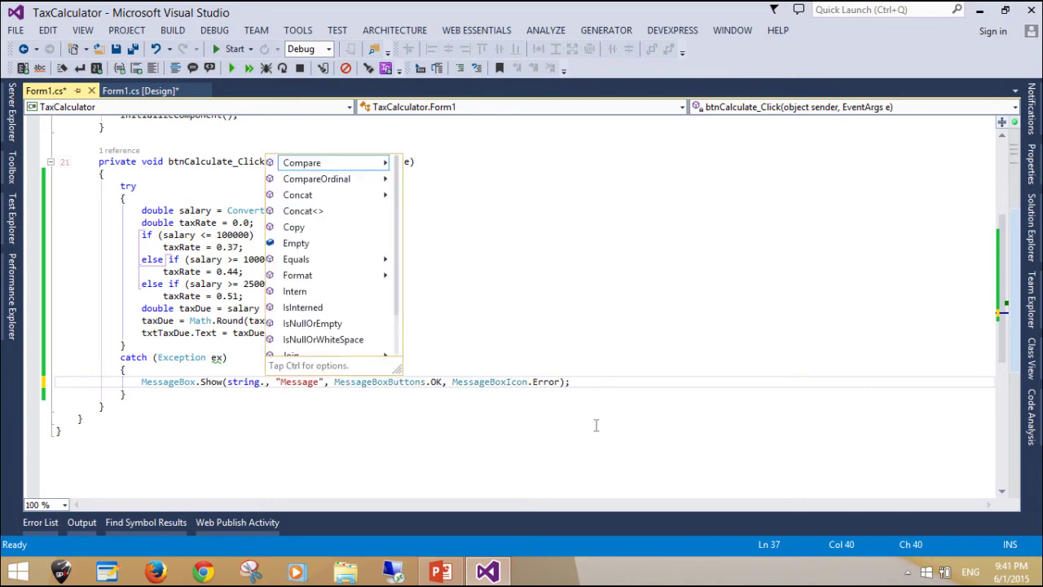
# Step: Complete the catch block's message text with string.Format, using an "Error: {0} Please contact customer support" string containing the phone number, and ex.Message
pyautogui.write('(""')
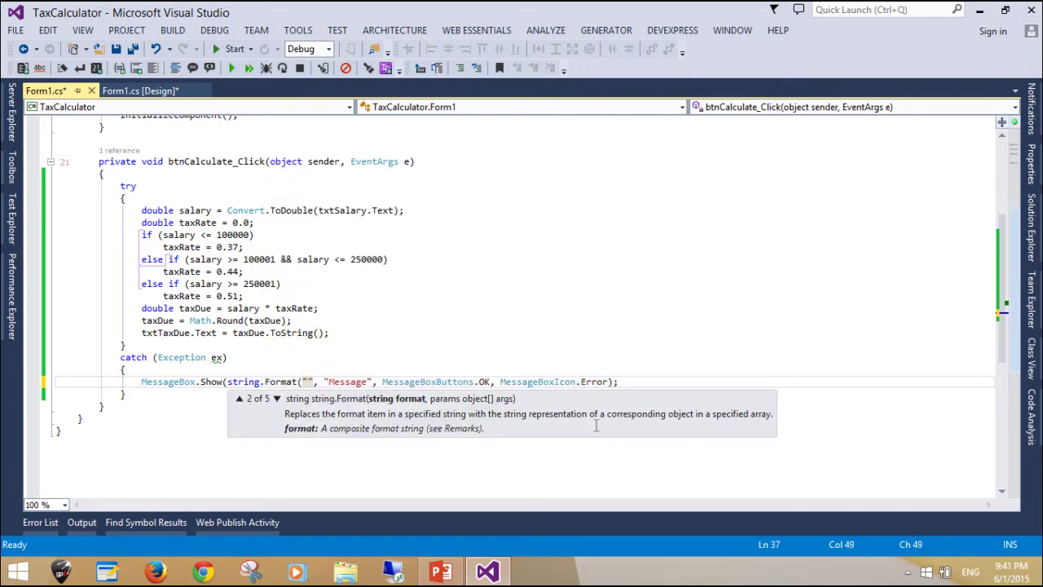
pyautogui.write(',ex.')
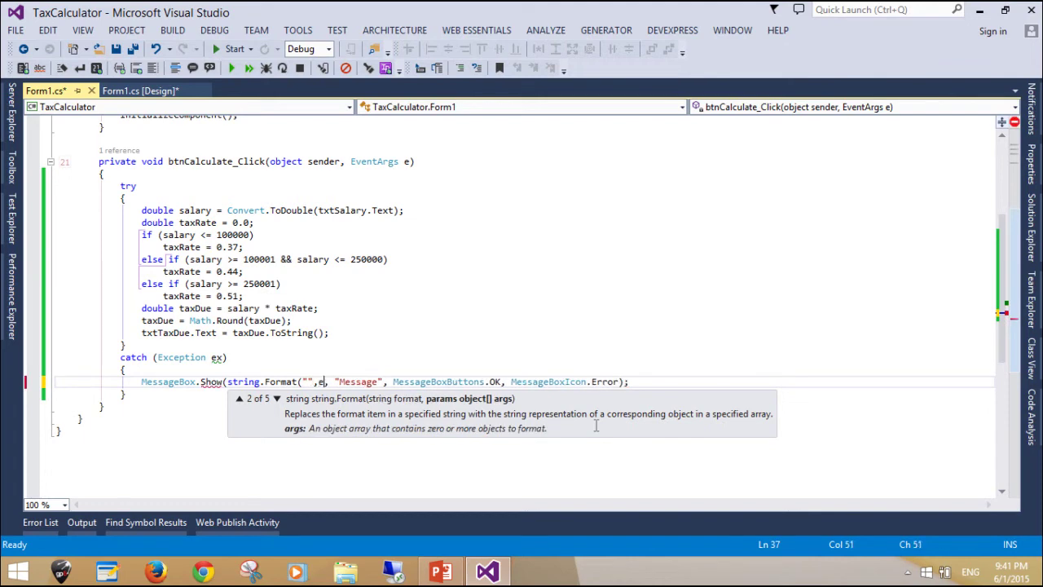
pyautogui.write('Message)')
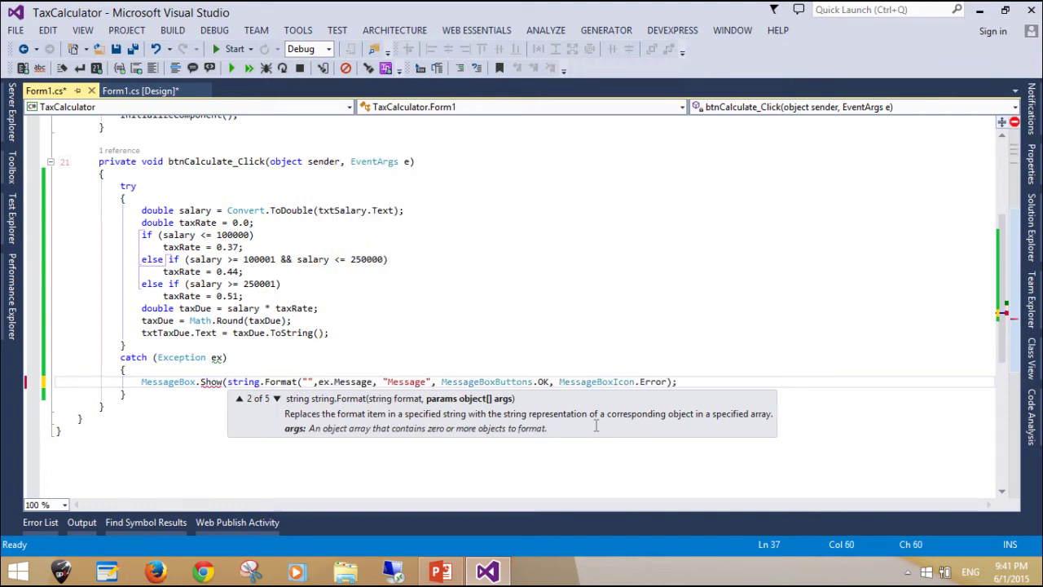
pyautogui.click(308, 381)
pyautogui.hotkey('ctrl', 'v')
# Step: Run the project, calculate taxes with "u" as the total salary, then dismiss the message and close the form
pyautogui.press('F5')
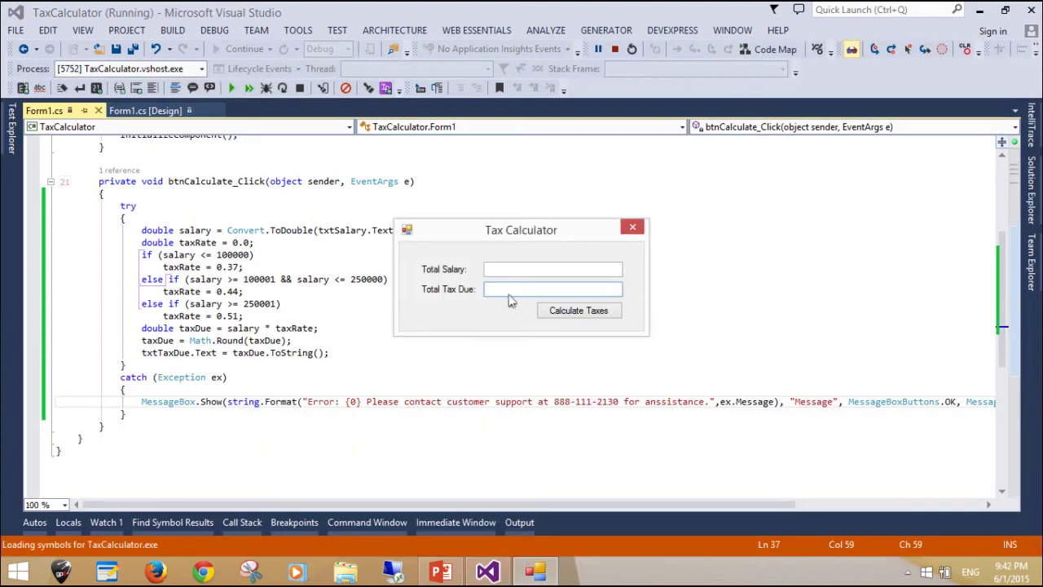
pyautogui.click(522, 270)
pyautogui.write('u')
pyautogui.click(579, 313)
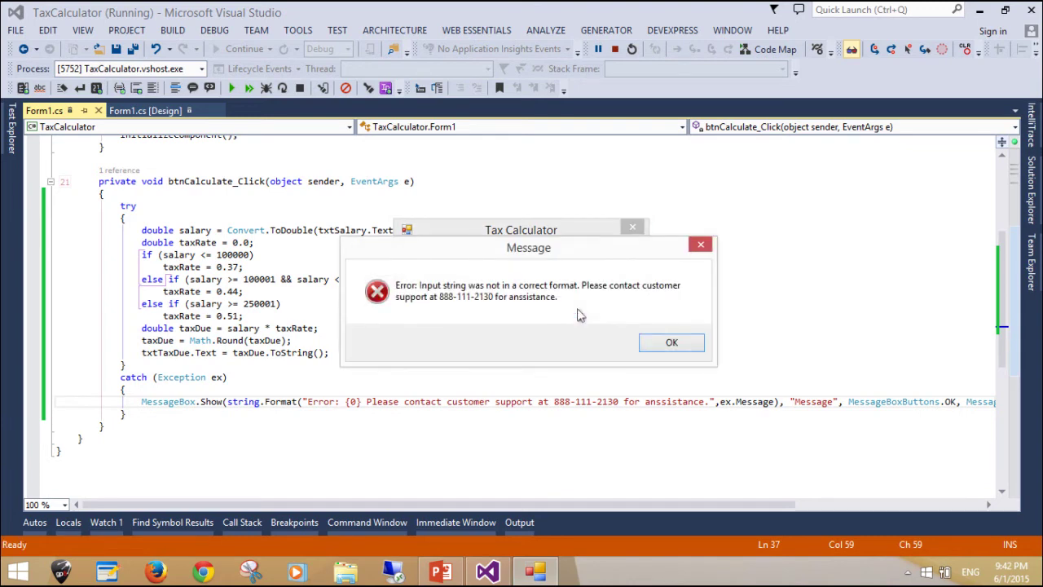
pyautogui.click(672, 342)
pyautogui.click(633, 227)
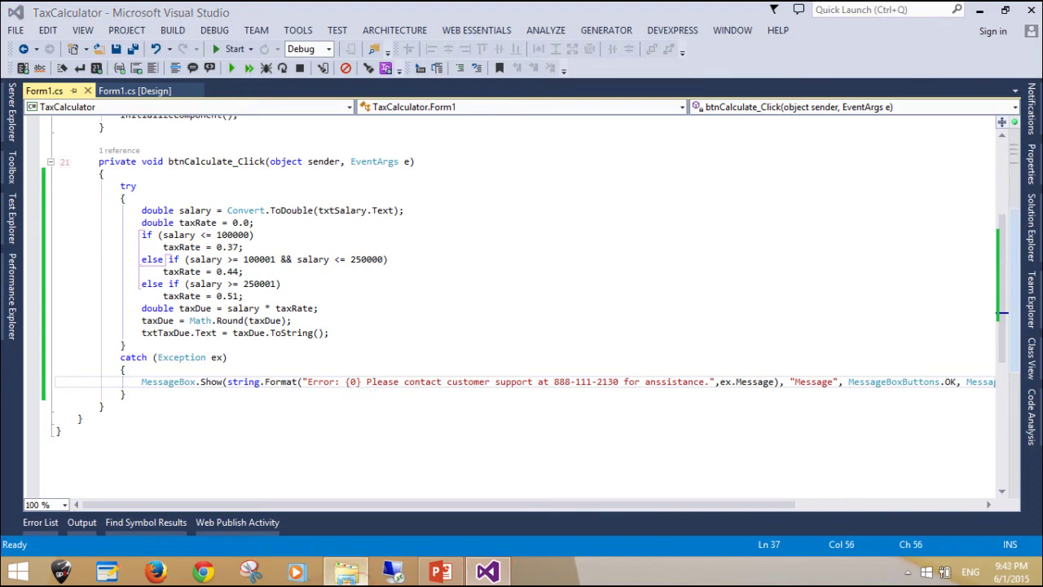
# Step: In File Explorer, copy TaxCalculator.exe from the project's Debug folder to the root of Local Disk (C:), granting administrator permission
pyautogui.click(346, 571)
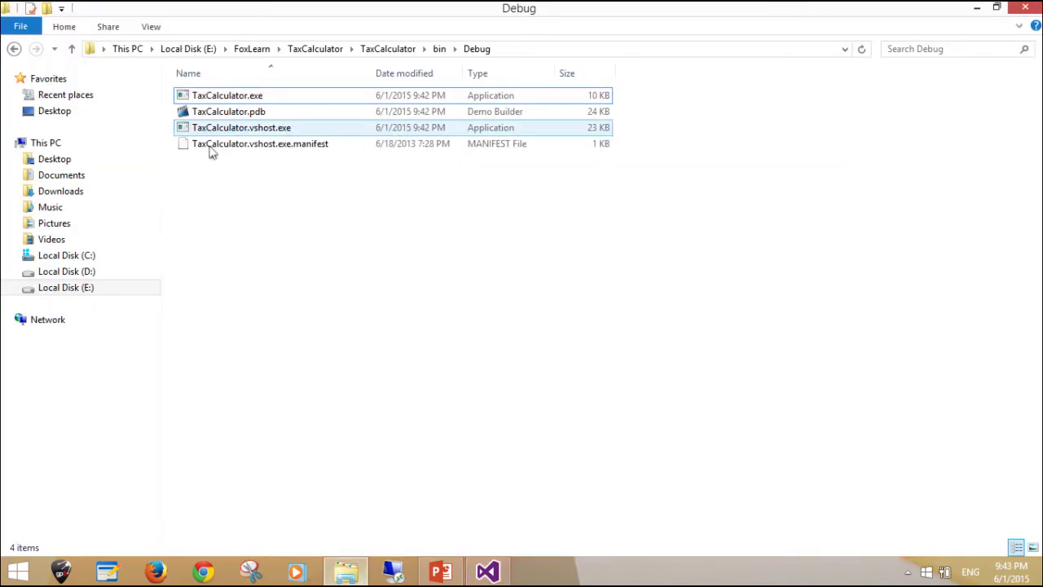
pyautogui.click(233, 99)
pyautogui.rightClick(235, 100)
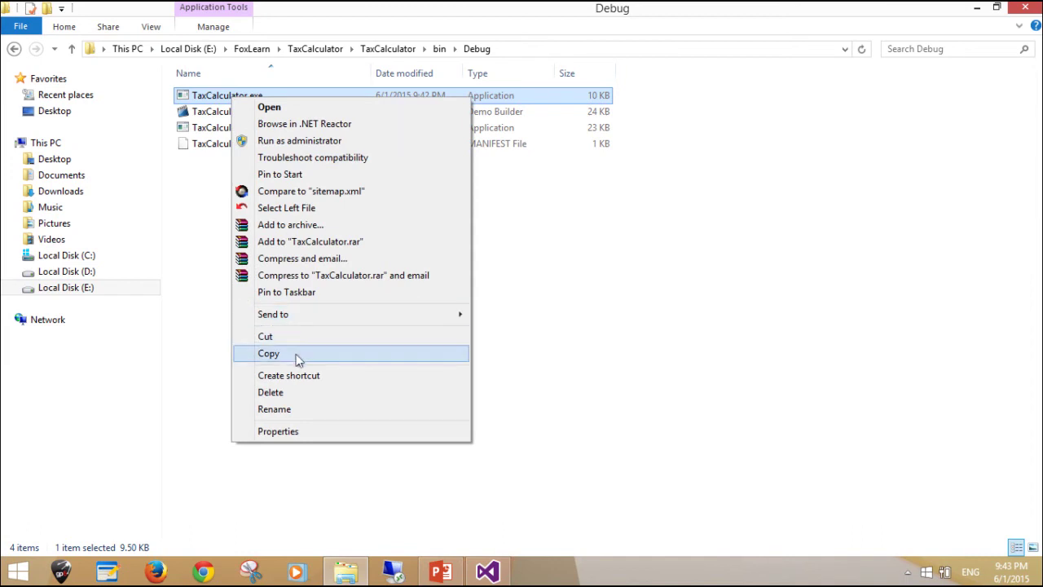
pyautogui.click(295, 353)
pyautogui.click(102, 261)
pyautogui.rightClick(359, 308)
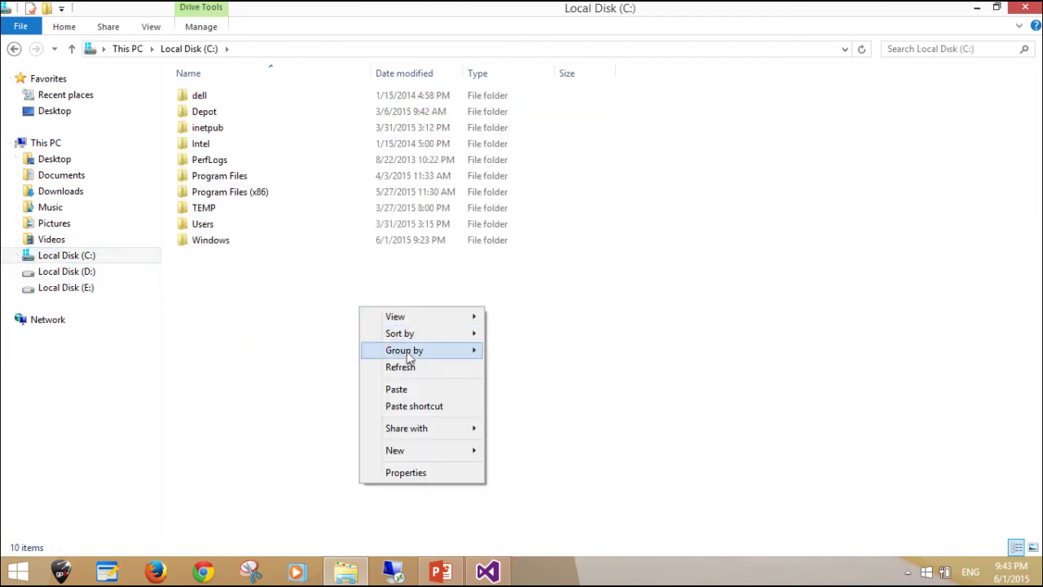
pyautogui.click(424, 389)
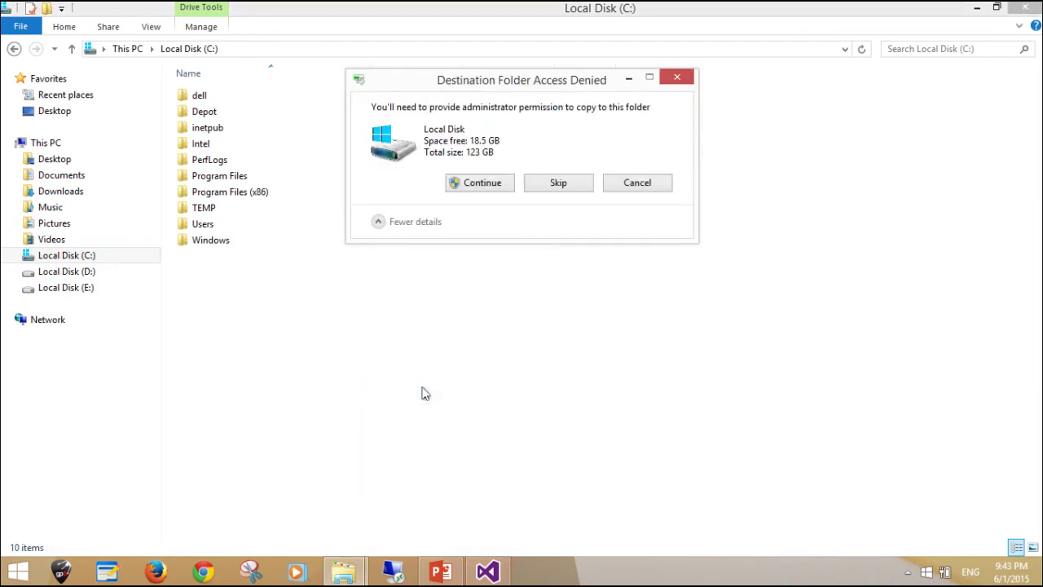
pyautogui.click(487, 187)
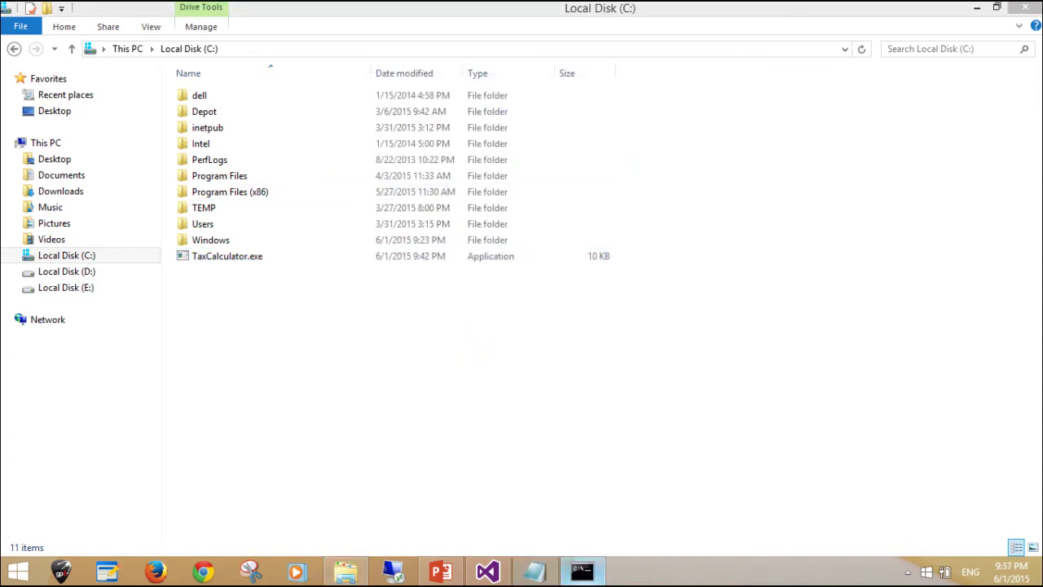
# Step: In the VS2012 command prompt, go to the drive root and run "ildasm TaxCalculator.exe /out=myfile.il"
pyautogui.click(582, 568)
pyautogui.write('cd\\')
pyautogui.press('Return')
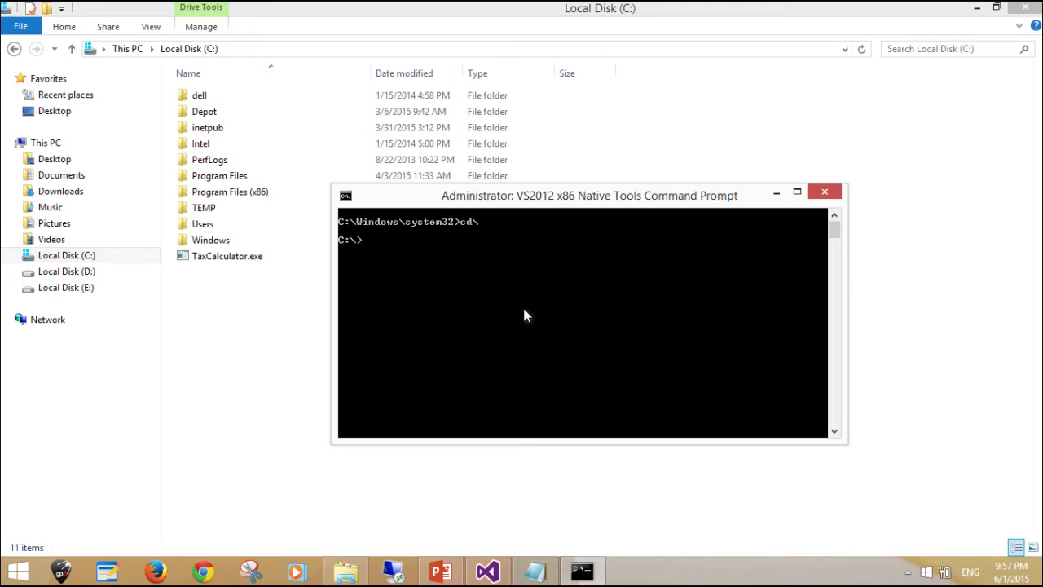
pyautogui.write('ildasm TaxCalculator.exe')
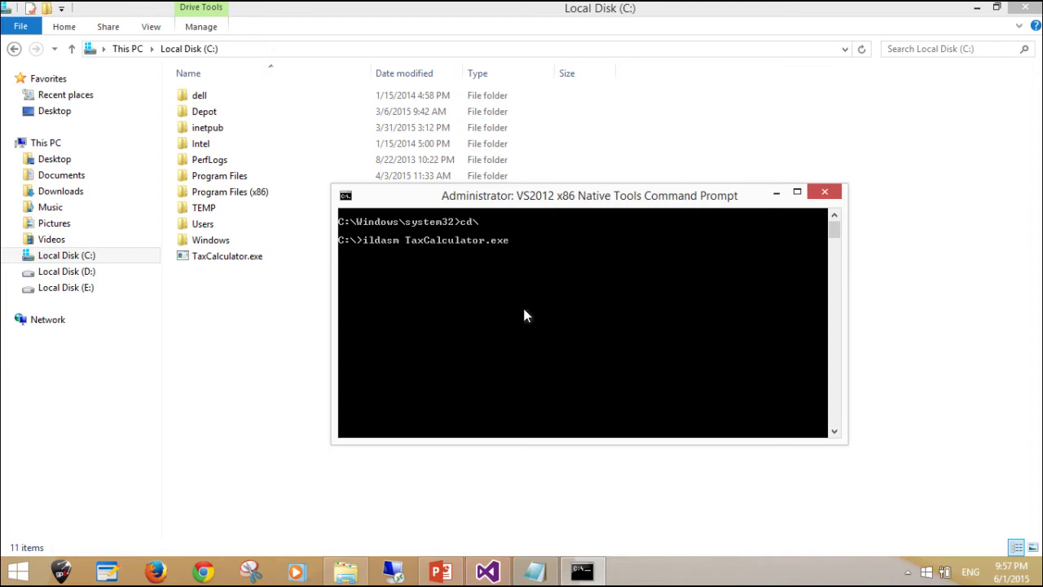
pyautogui.write(' /out=myfile.il')
pyautogui.press('Return')
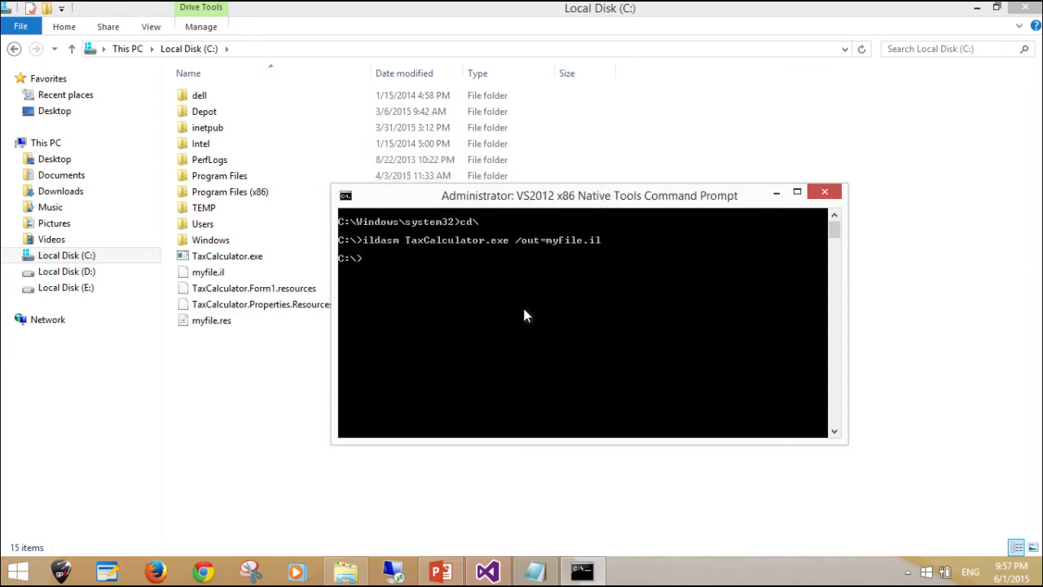
# Step: In Notepad, open myfile.il from Local Disk (C:) with all file types shown
pyautogui.click(533, 577)
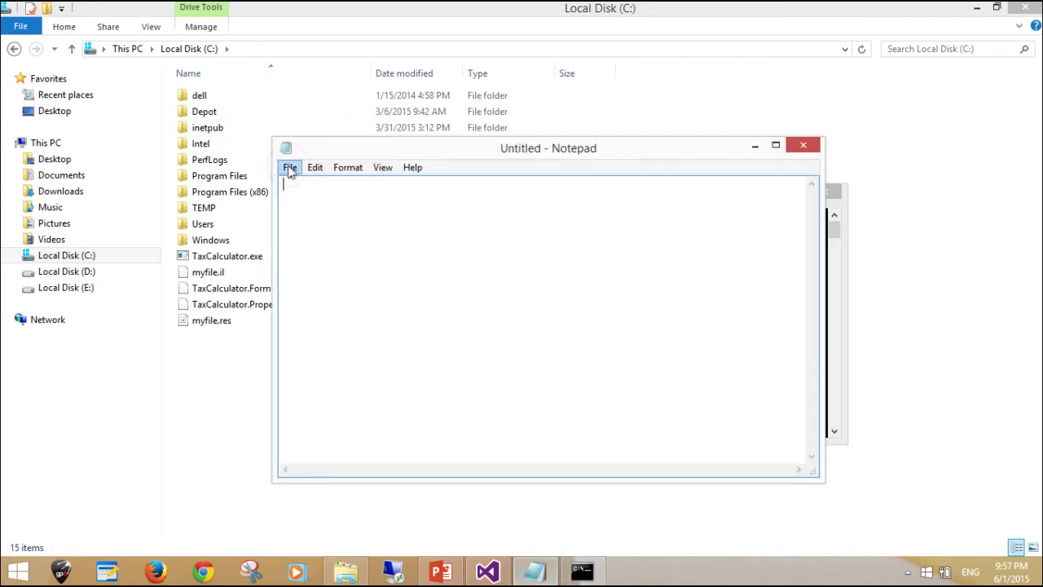
pyautogui.click(289, 169)
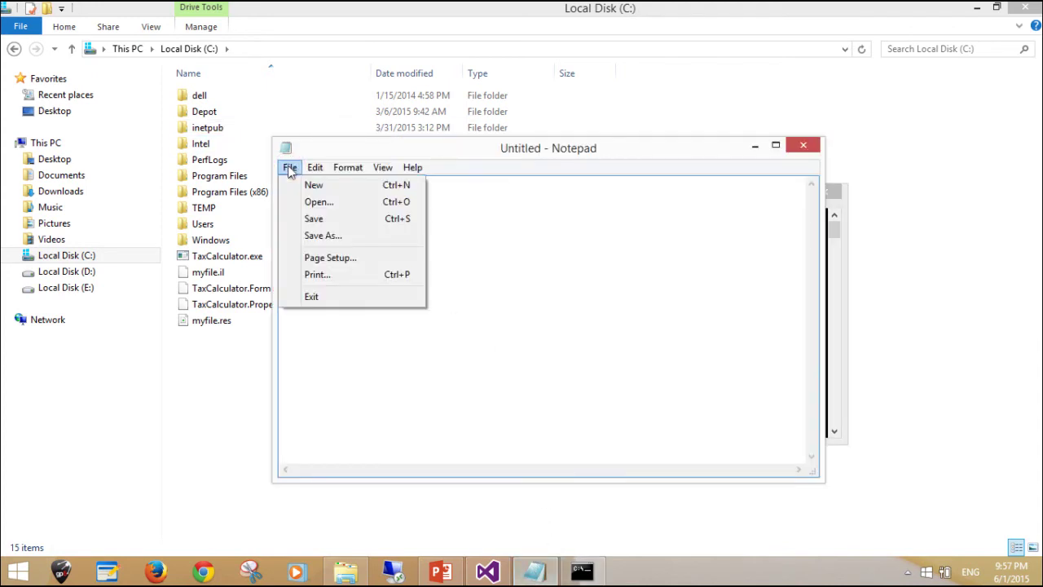
pyautogui.click(314, 203)
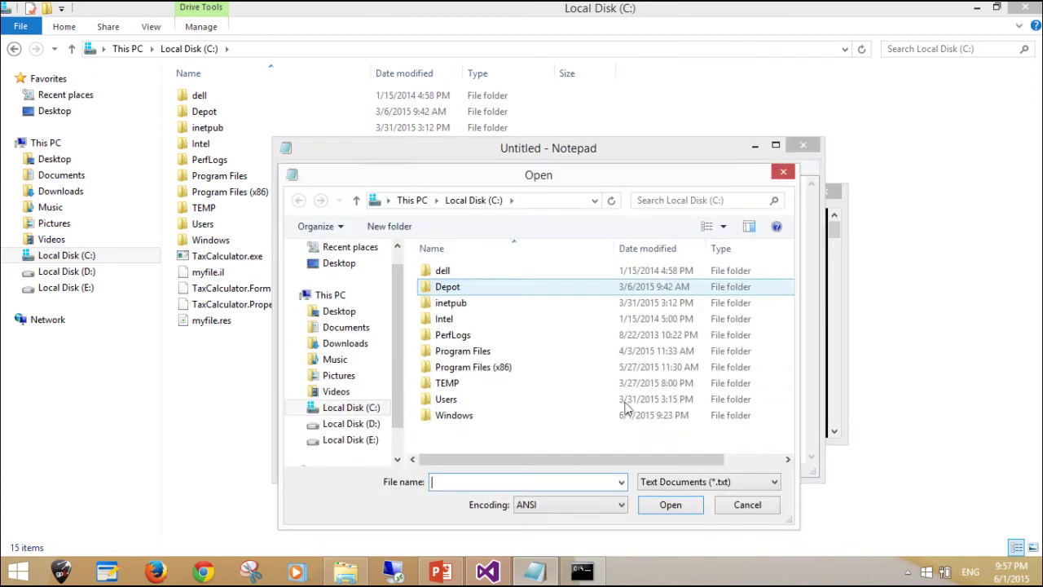
pyautogui.click(718, 484)
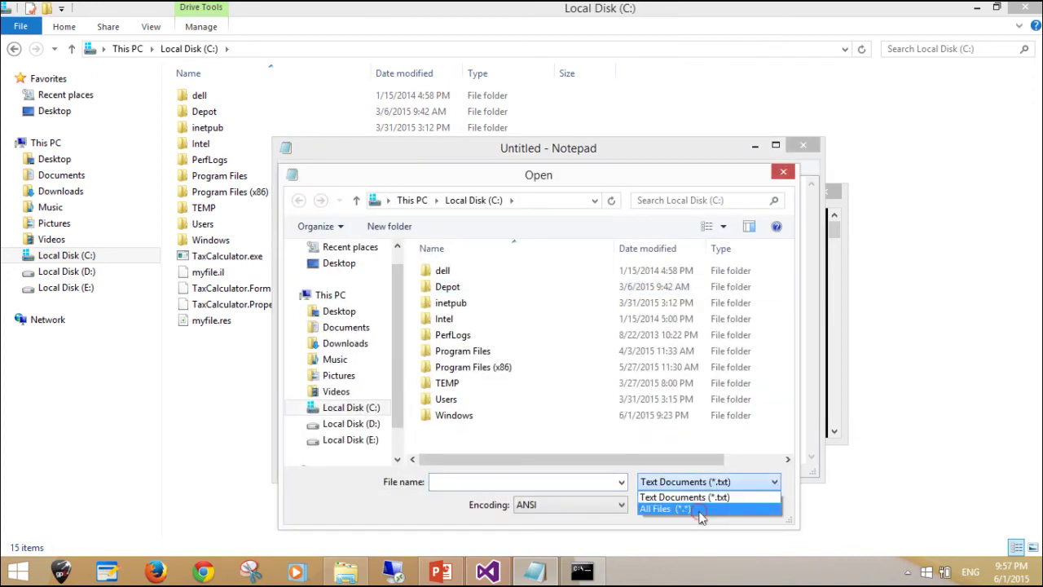
pyautogui.click(701, 509)
pyautogui.scroll(-1, 787, 432)
pyautogui.doubleClick(485, 381)
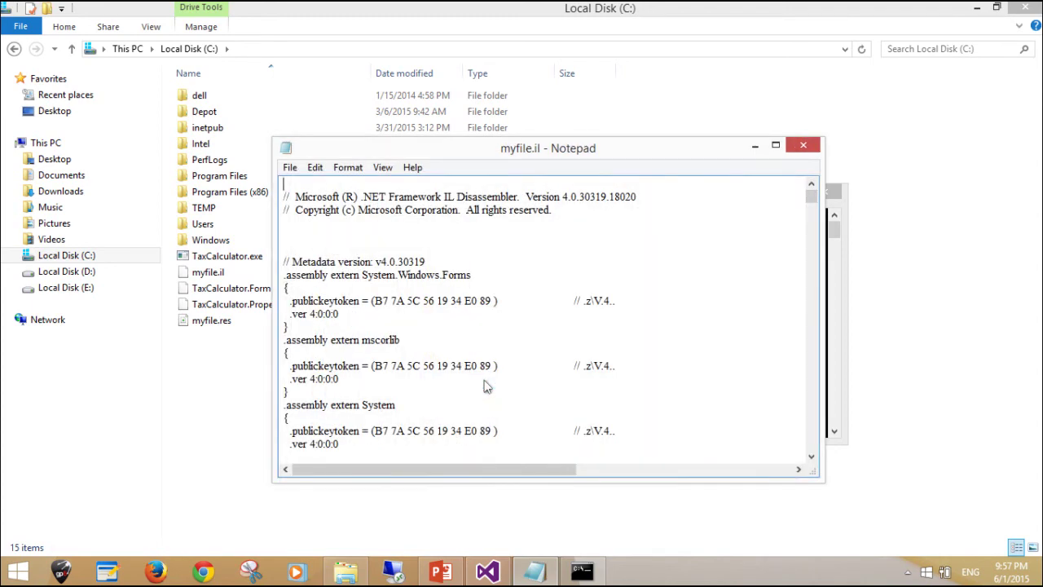
# Step: Find the customer support phone number in the IL error string and replace its three-digit prefix
pyautogui.hotkey('ctrl', 'f')
pyautogui.write('888')
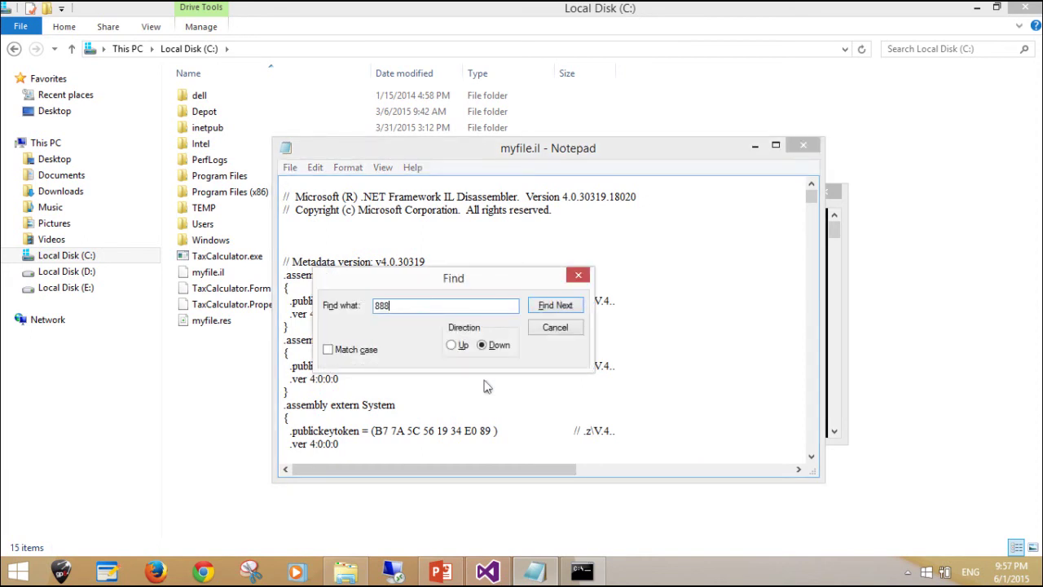
pyautogui.press('Return')
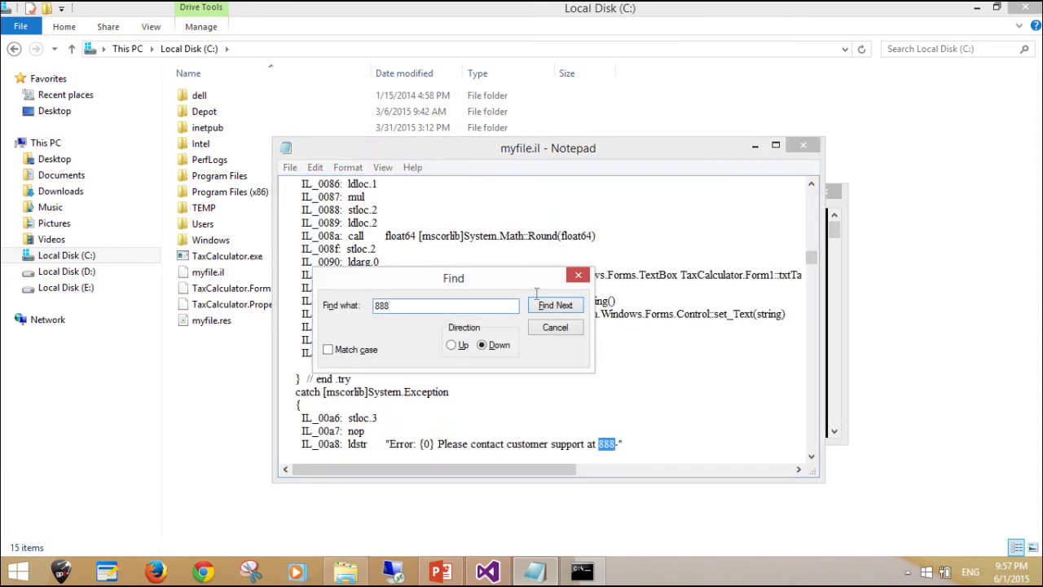
pyautogui.click(578, 276)
pyautogui.scroll(-3, 576, 336)
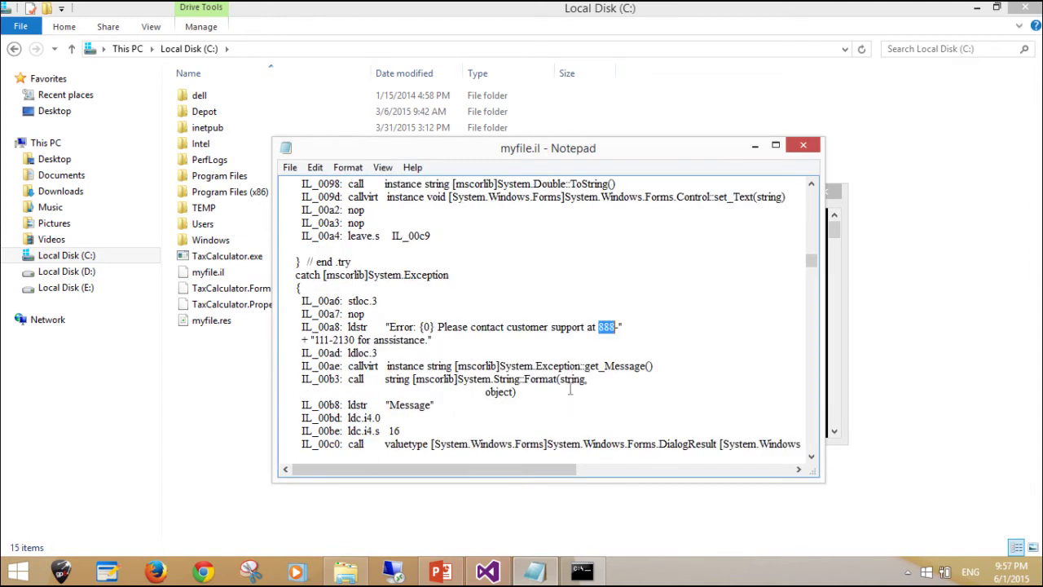
pyautogui.click(603, 328)
pyautogui.press('BackSpace')
pyautogui.press('Delete')
pyautogui.write('77')
pyautogui.press('Delete')
pyautogui.write('7')
# Step: Replace the last digit of the support phone number in the IL error string and save myfile.il
pyautogui.click(352, 340)
pyautogui.press('Delete')
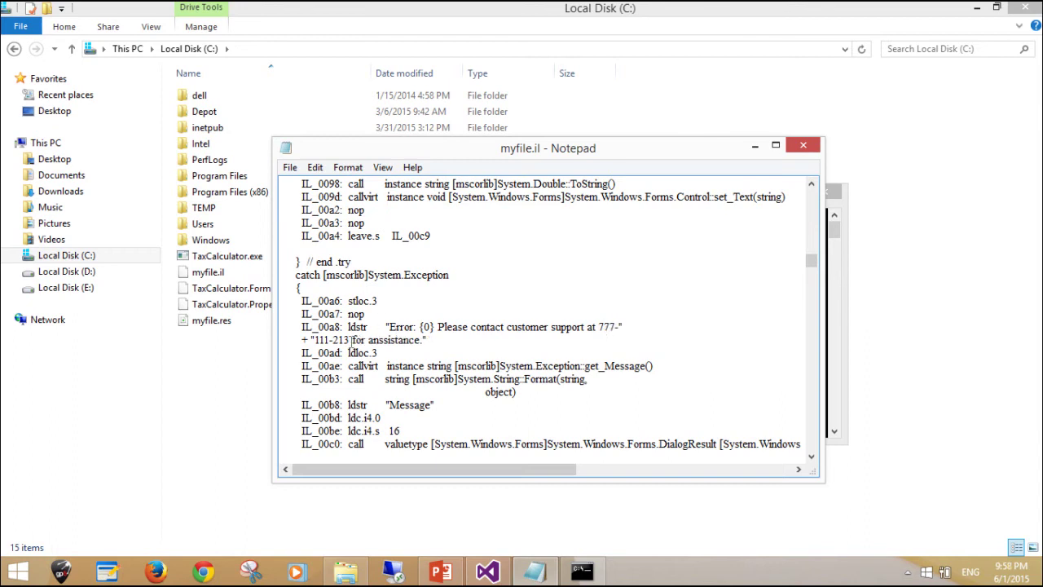
pyautogui.write('1')
pyautogui.click(290, 168)
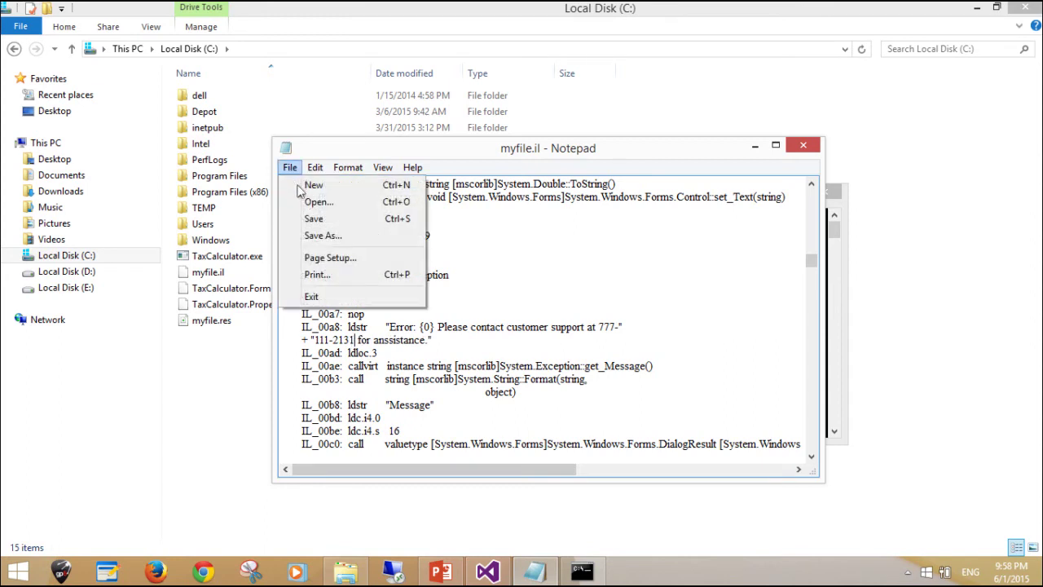
pyautogui.click(331, 242)
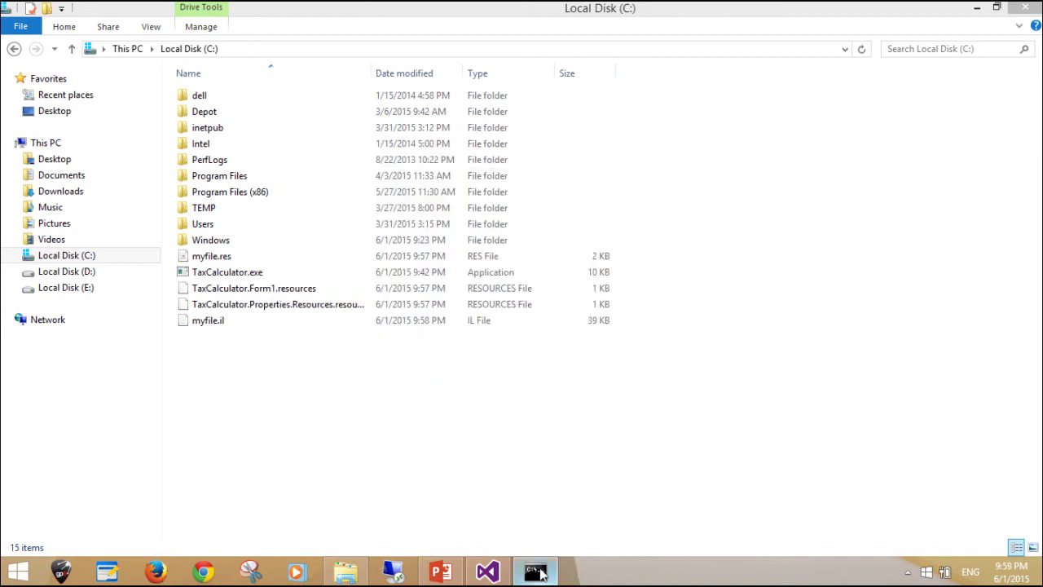
# Step: In the VS2012 command prompt, assemble the edited IL by running "ilasm myfile.il /out=calc.exe"
pyautogui.click(538, 572)
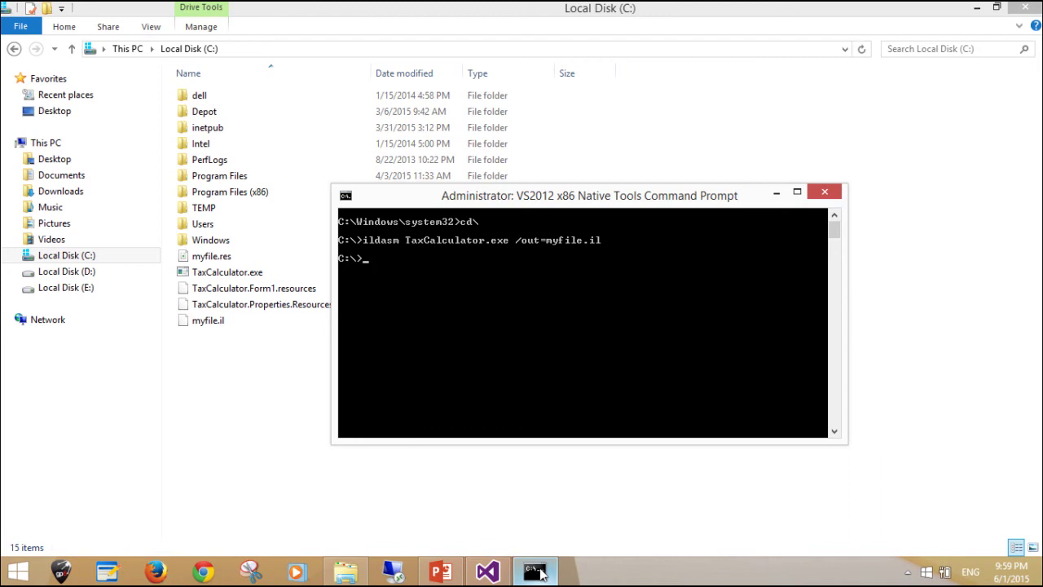
pyautogui.write('ilasm myfile.il /out=')
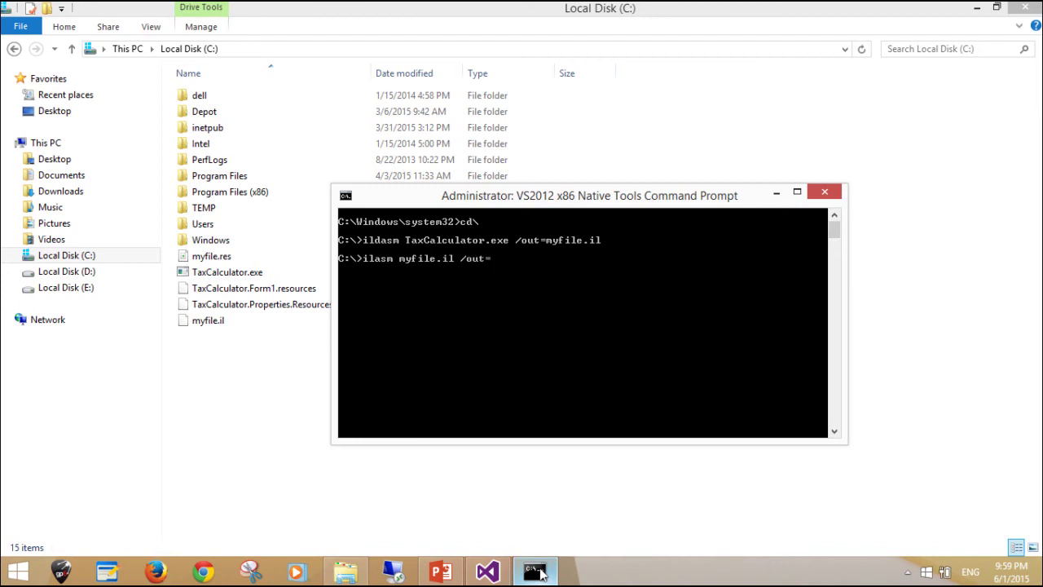
pyautogui.write('calc.exe')
pyautogui.press('Return')
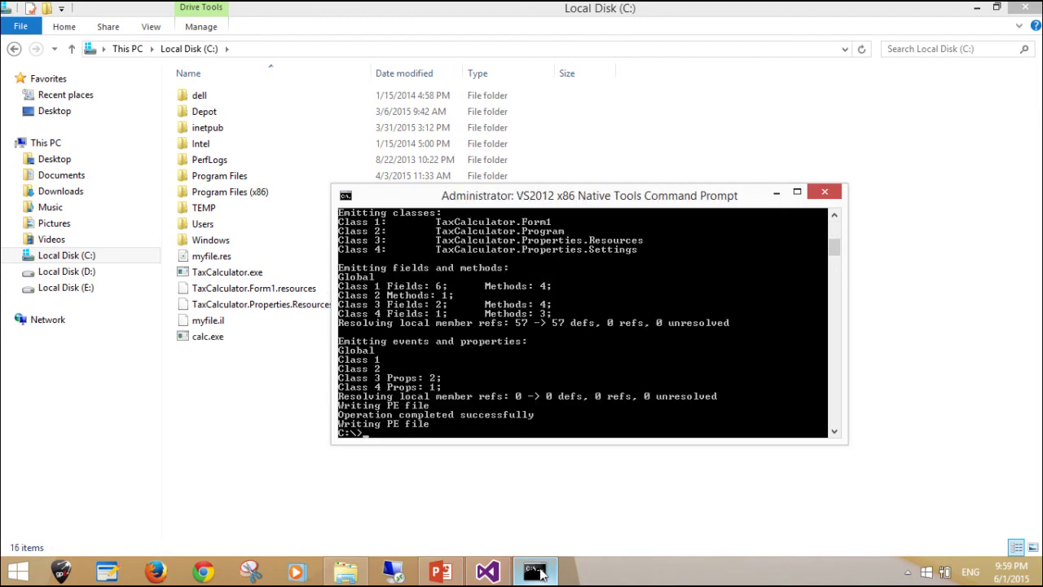
# Step: Launch calc.exe from Local Disk (C:), calculate taxes with "t" as the total salary, and dismiss the message
pyautogui.click(250, 408)
pyautogui.click(265, 340)
pyautogui.doubleClick(263, 337)
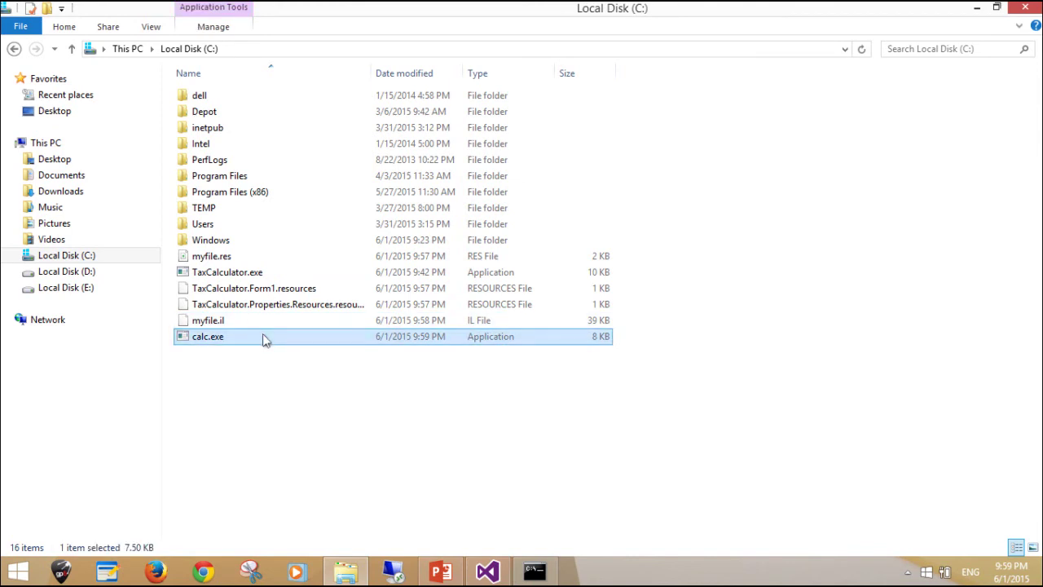
pyautogui.click(540, 269)
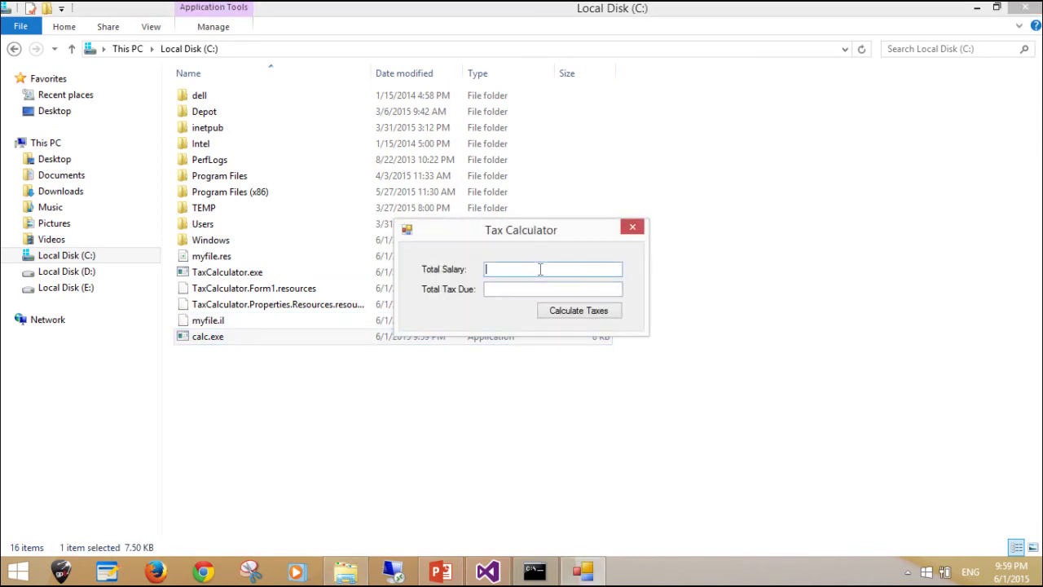
pyautogui.write('t')
pyautogui.click(602, 316)
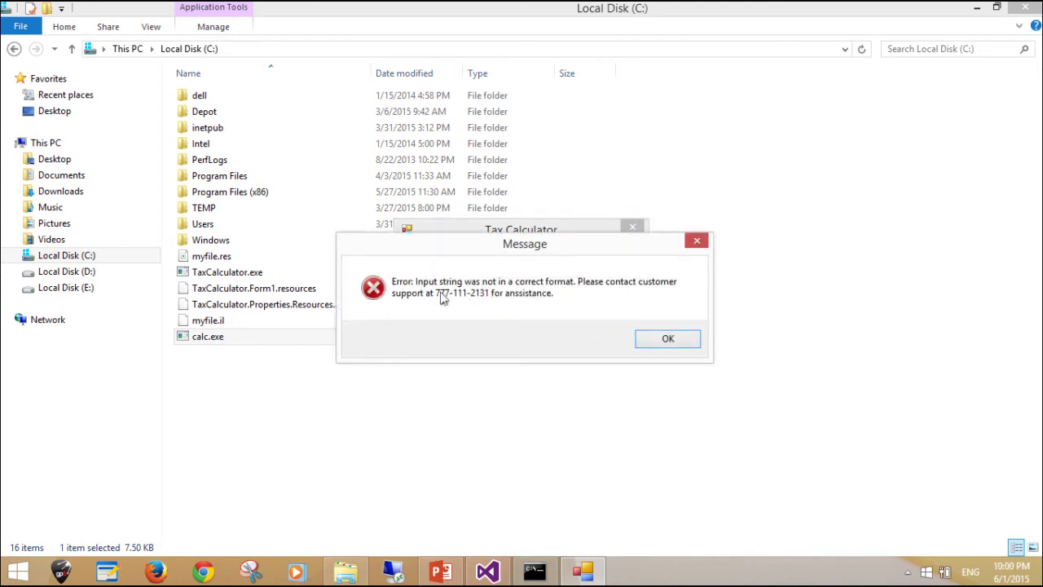
pyautogui.click(667, 338)
# Step: Launch the original TaxCalculator.exe for comparison, calculate taxes with "t" as the total salary, and dismiss the message
pyautogui.click(232, 274)
pyautogui.doubleClick(231, 274)
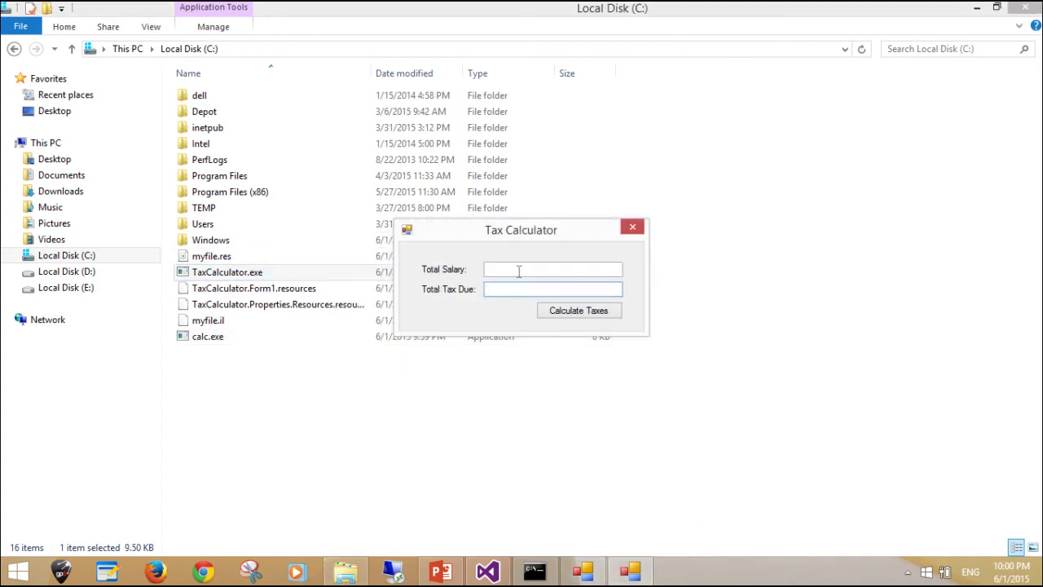
pyautogui.write('t')
pyautogui.click(592, 321)
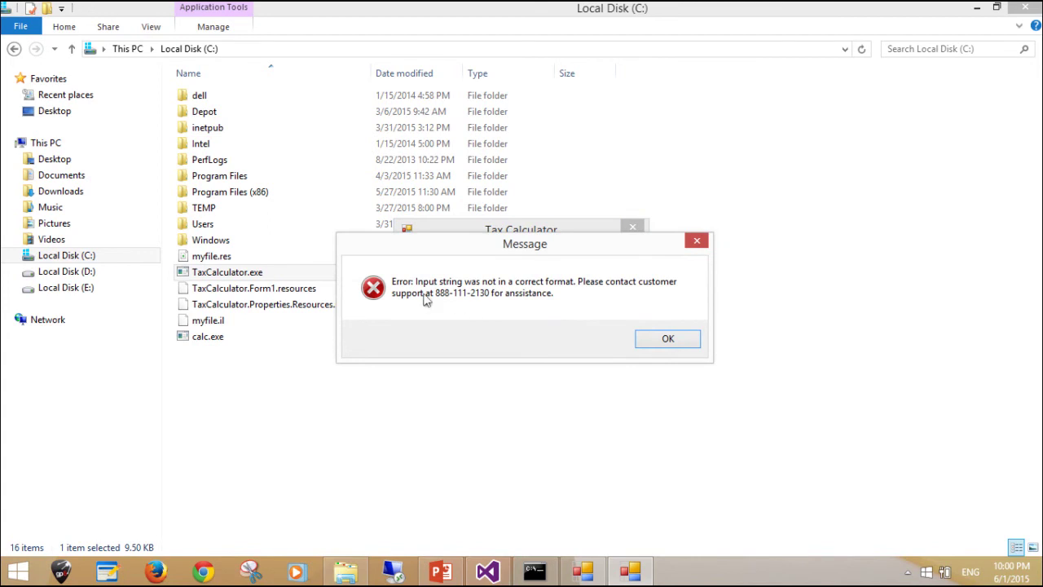
pyautogui.click(668, 341)
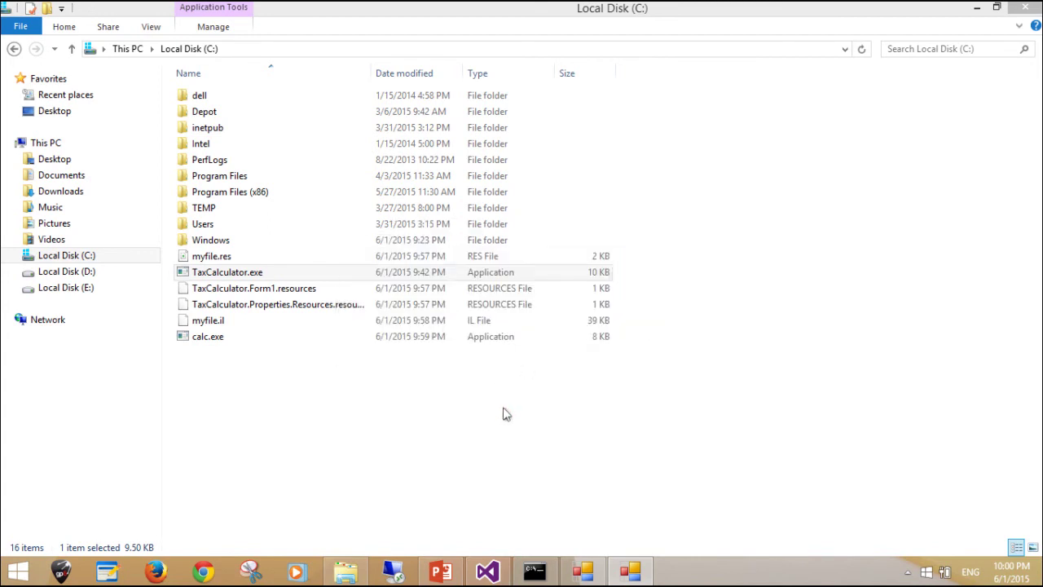
pyautogui.click(503, 414)
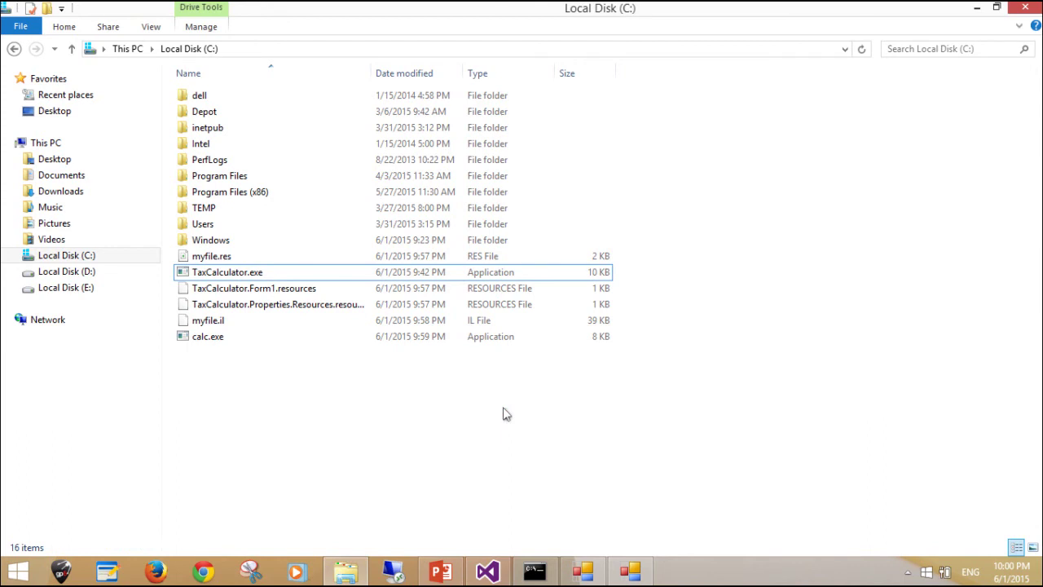
# Step: Close both running Tax Calculator windows
pyautogui.click(634, 573)
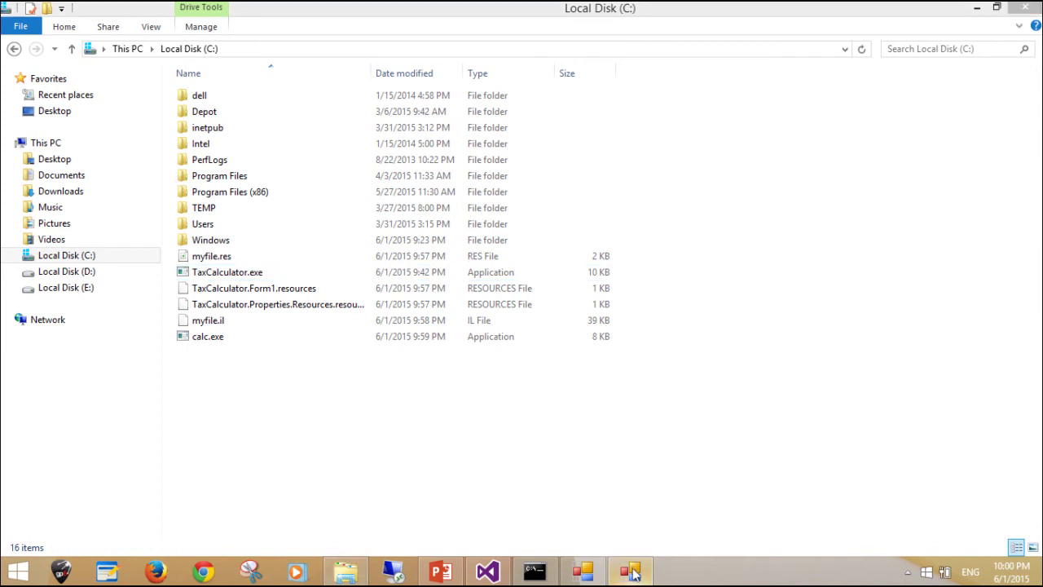
pyautogui.click(634, 573)
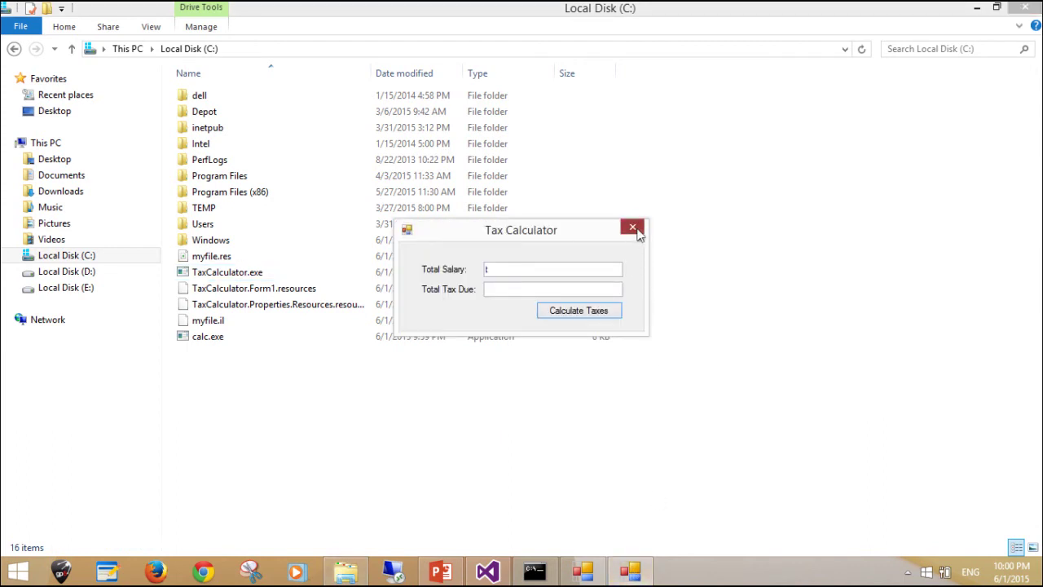
pyautogui.click(633, 228)
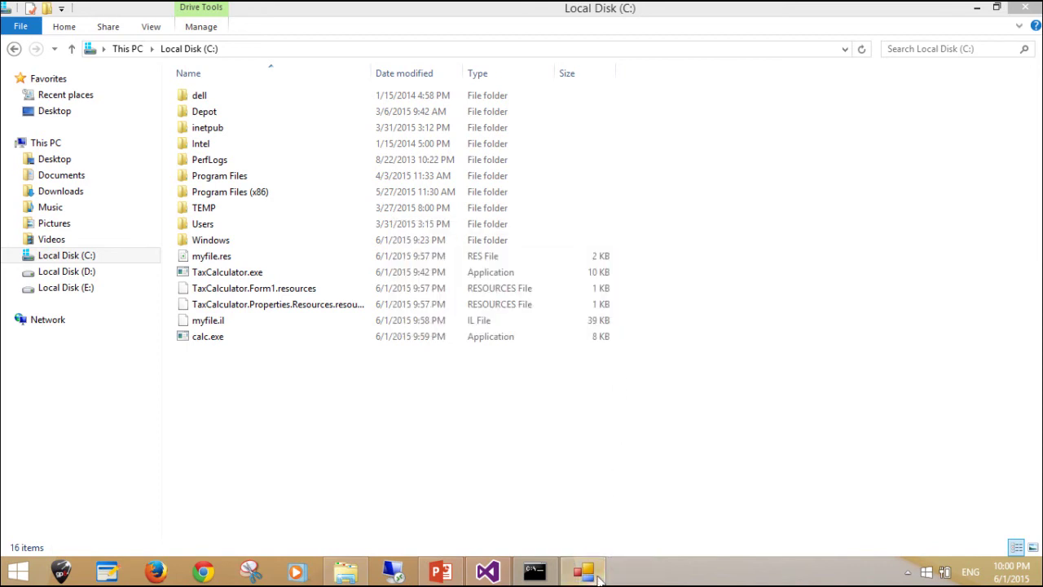
pyautogui.click(599, 577)
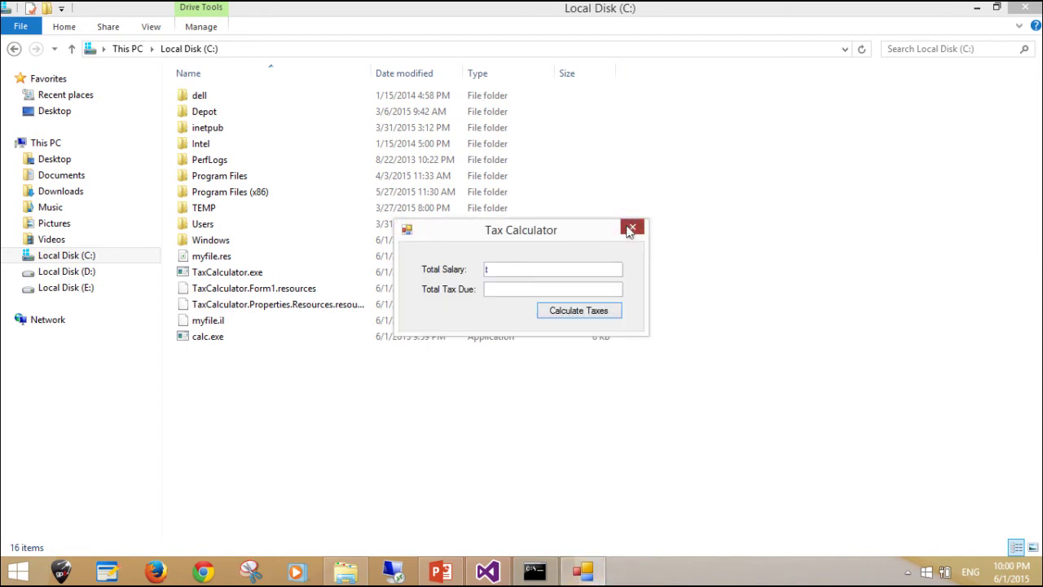
pyautogui.click(632, 228)
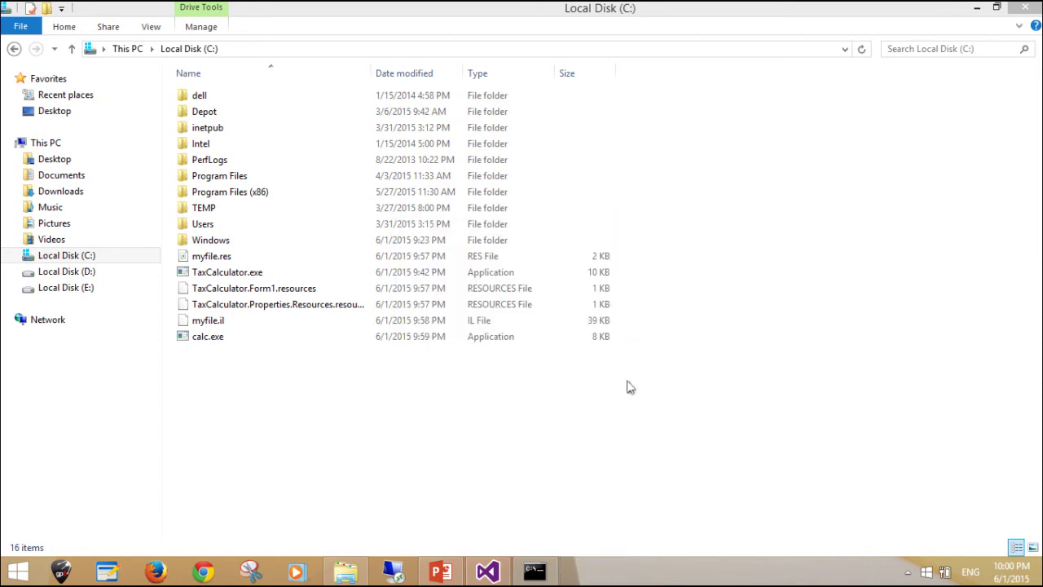
# Step: Switch to Visual Studio and open the Signing settings in the TaxCalculator project's properties
pyautogui.click(489, 572)
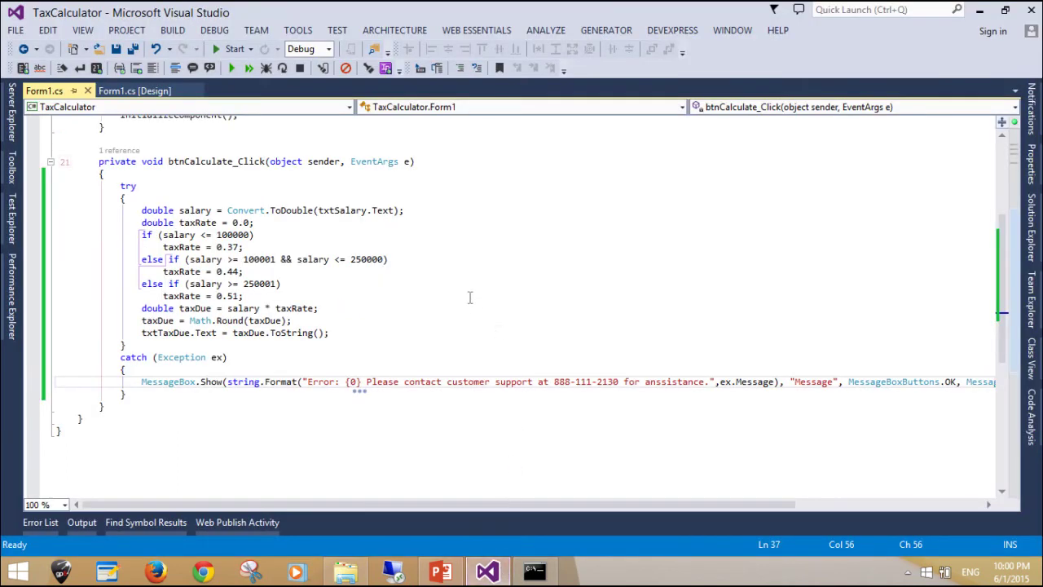
pyautogui.click(440, 261)
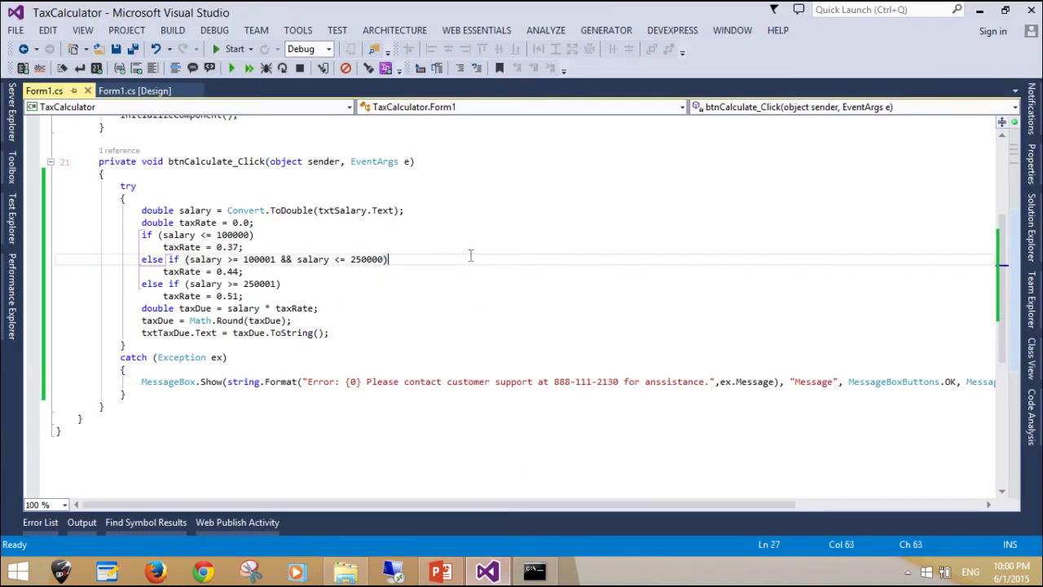
pyautogui.click(1033, 227)
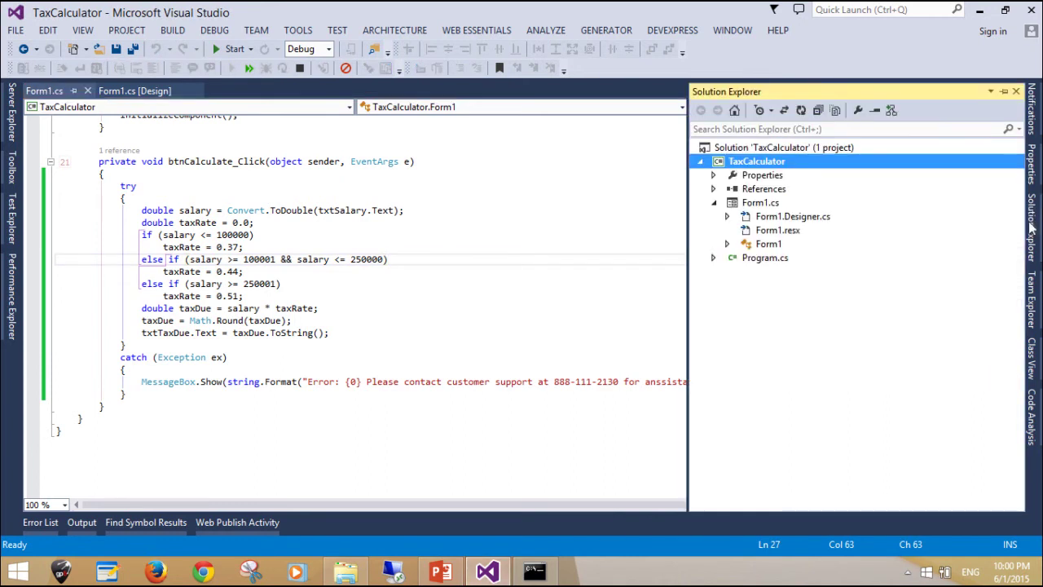
pyautogui.rightClick(771, 169)
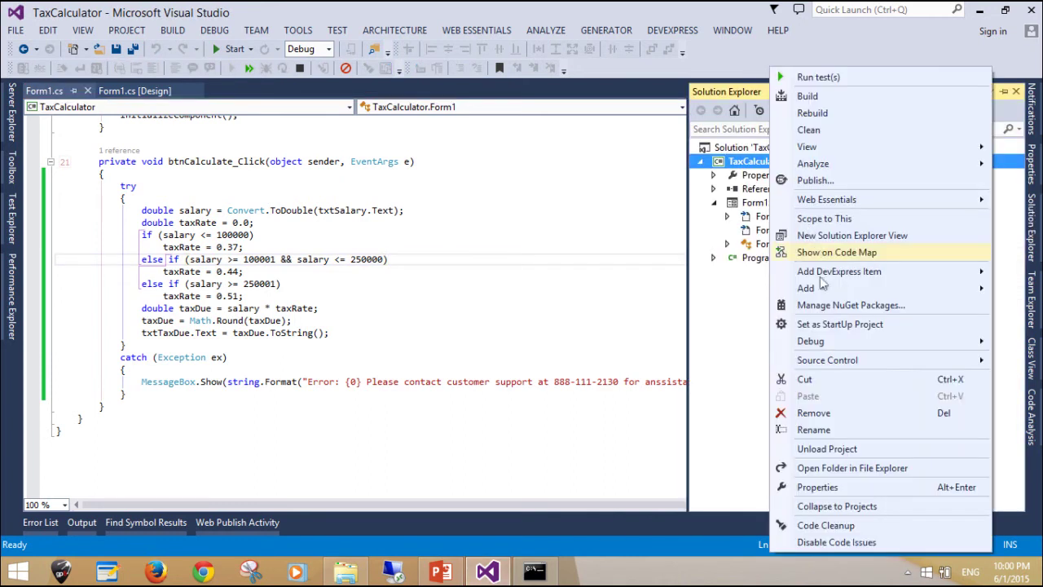
pyautogui.click(818, 487)
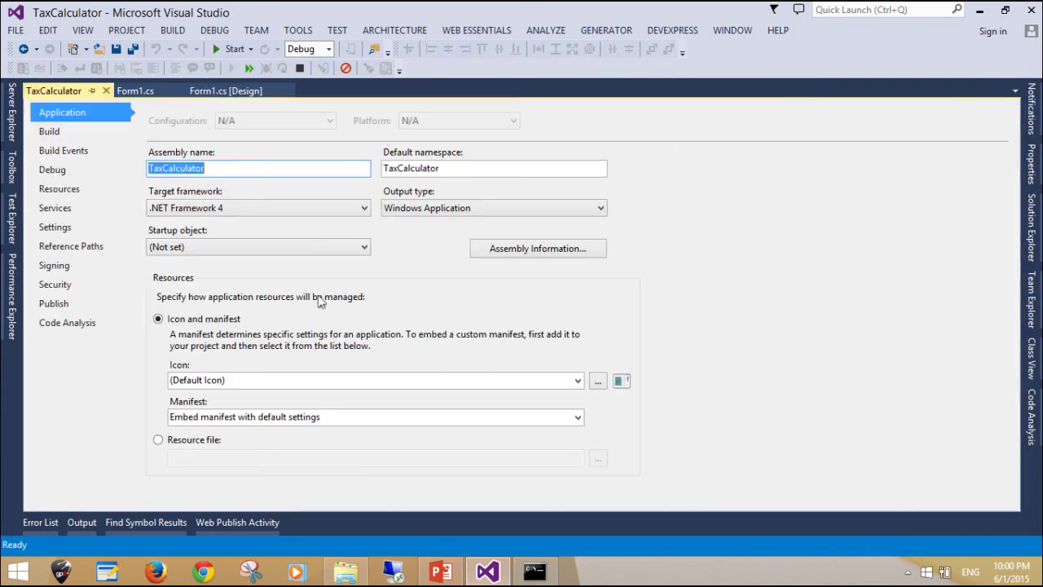
pyautogui.click(347, 321)
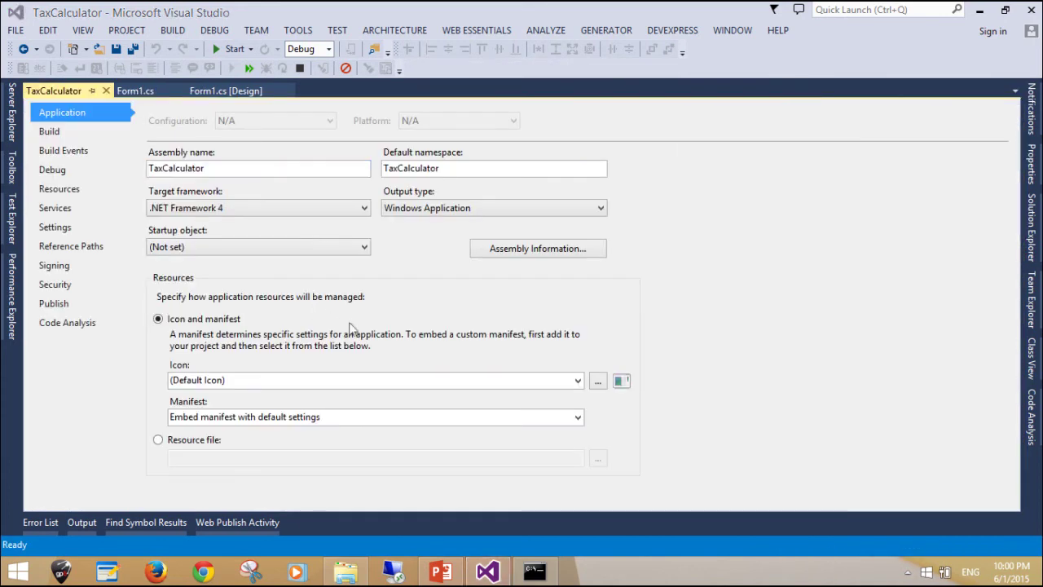
pyautogui.click(52, 266)
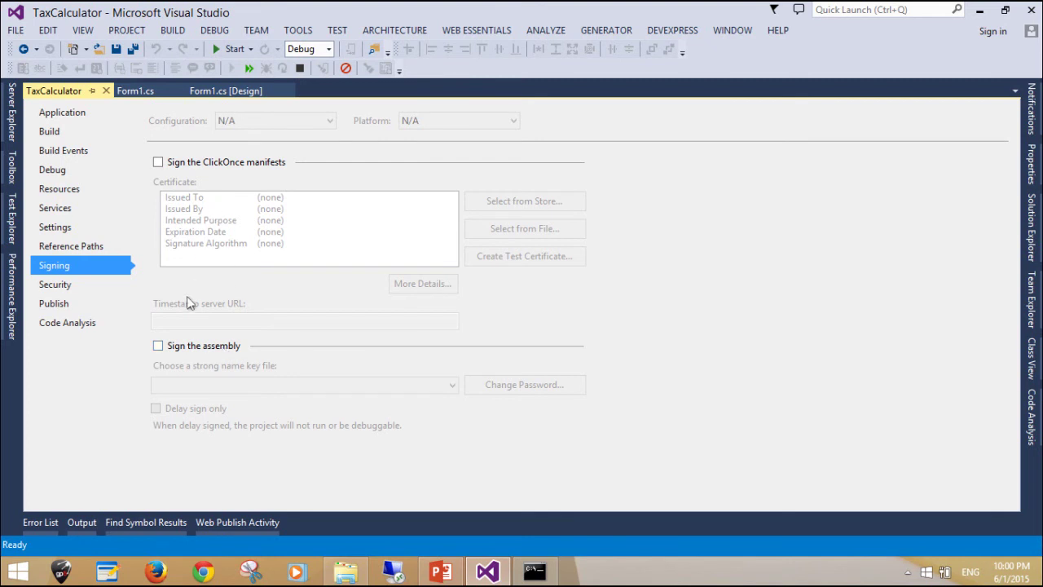
# Step: Enable signing of the assembly and try to create a new strong name key file named sn without a password
pyautogui.click(185, 349)
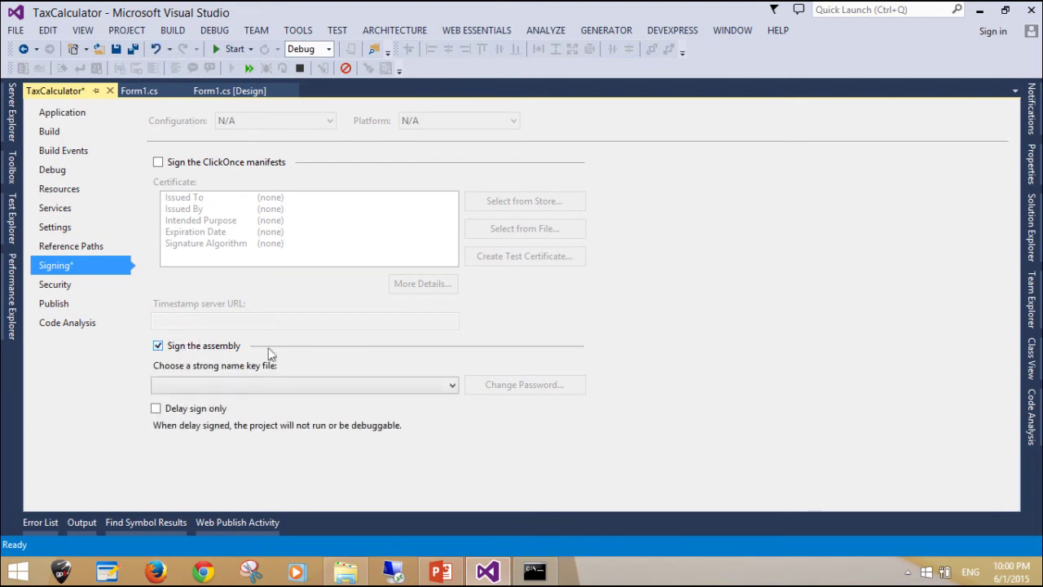
pyautogui.click(351, 386)
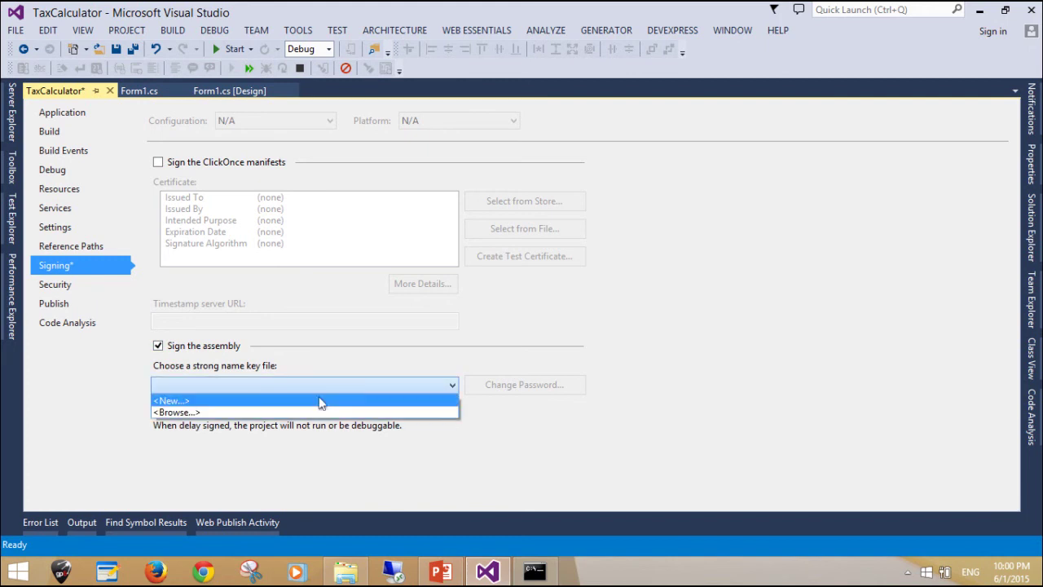
pyautogui.click(320, 401)
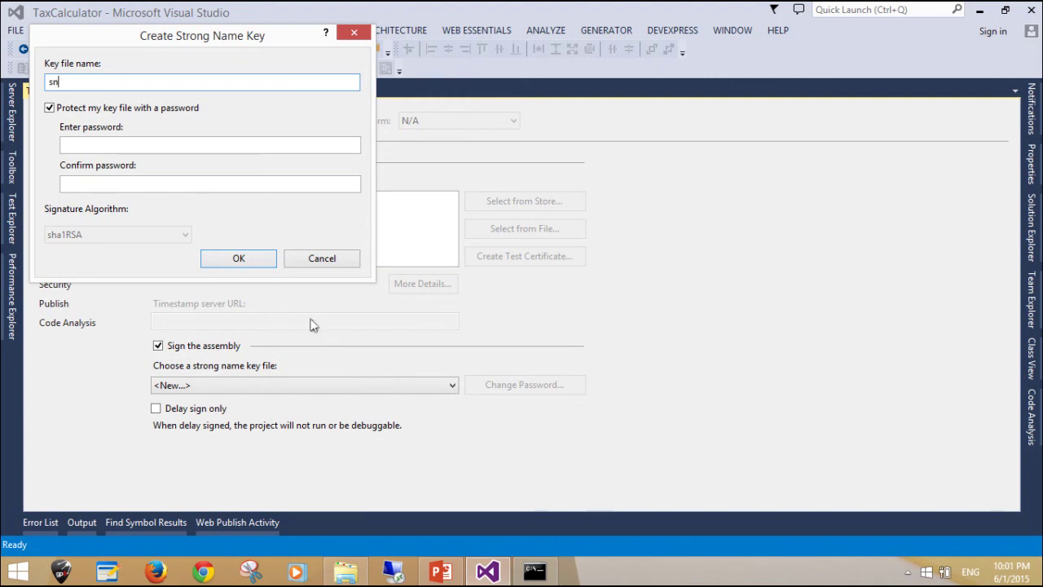
pyautogui.click(242, 259)
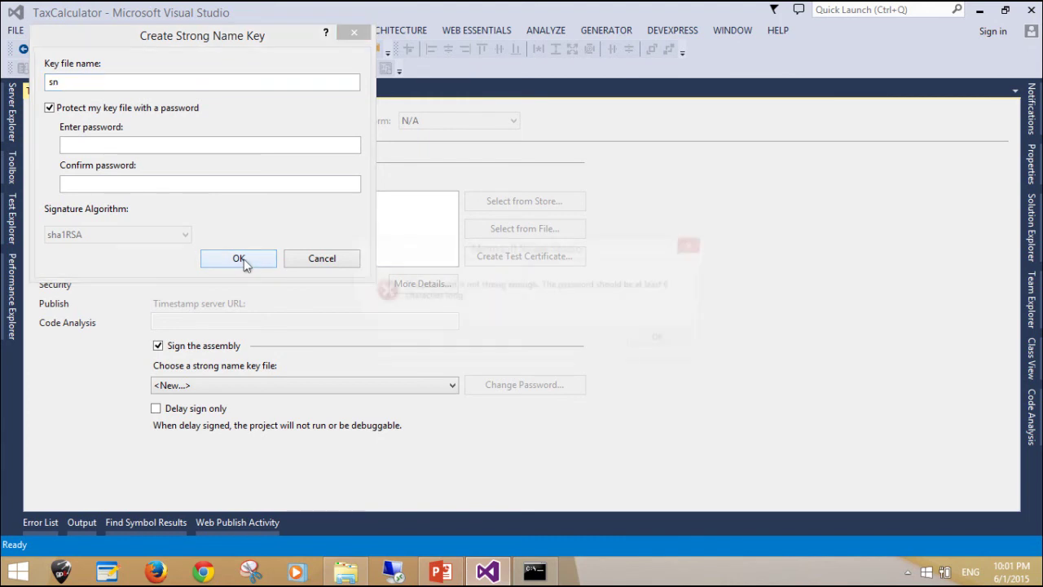
pyautogui.click(645, 343)
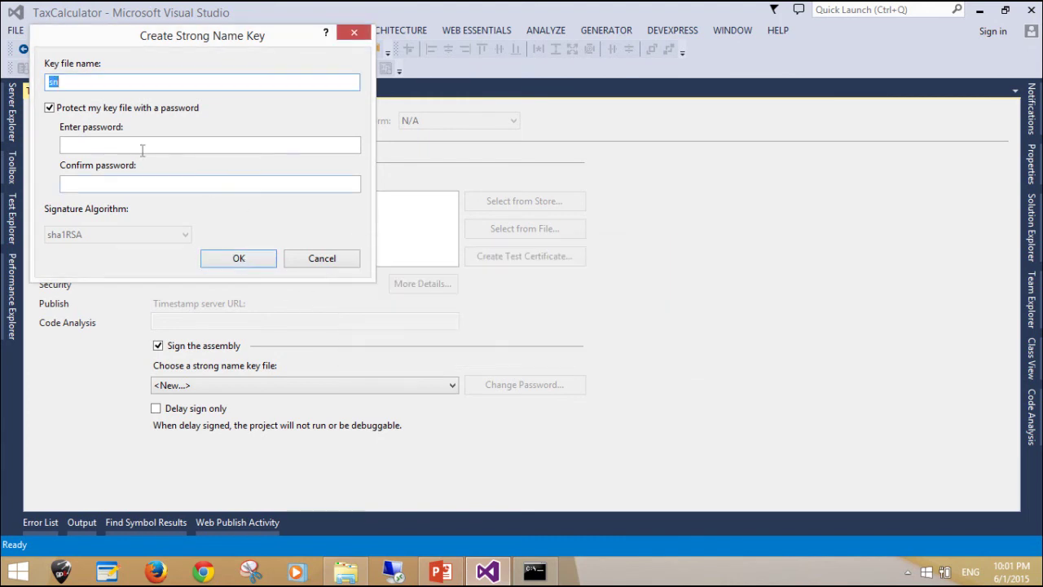
# Step: Enter and confirm the key file password, and create the strong name key
pyautogui.click(142, 149)
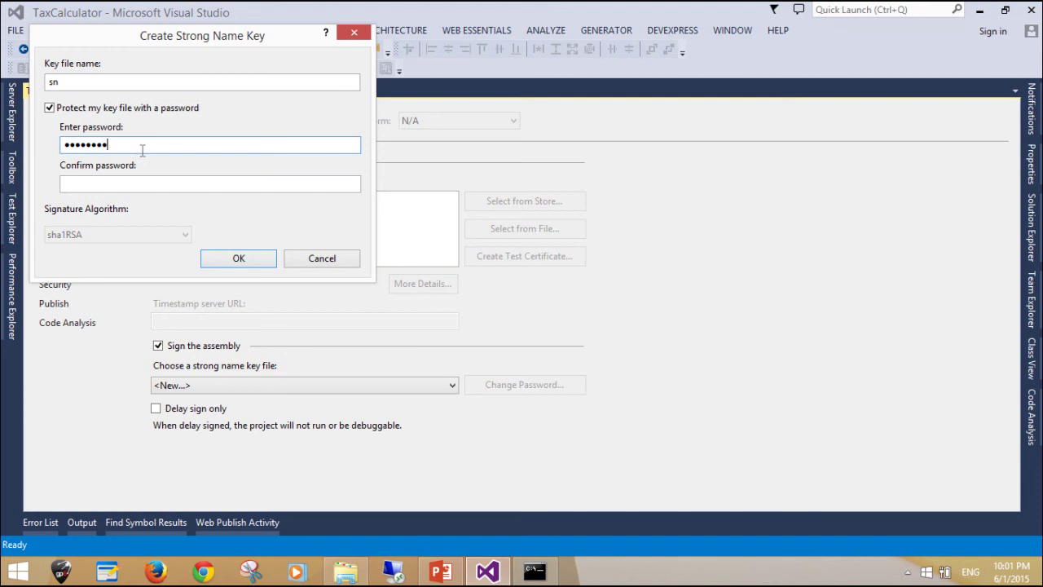
pyautogui.press('Tab')
pyautogui.write('p')
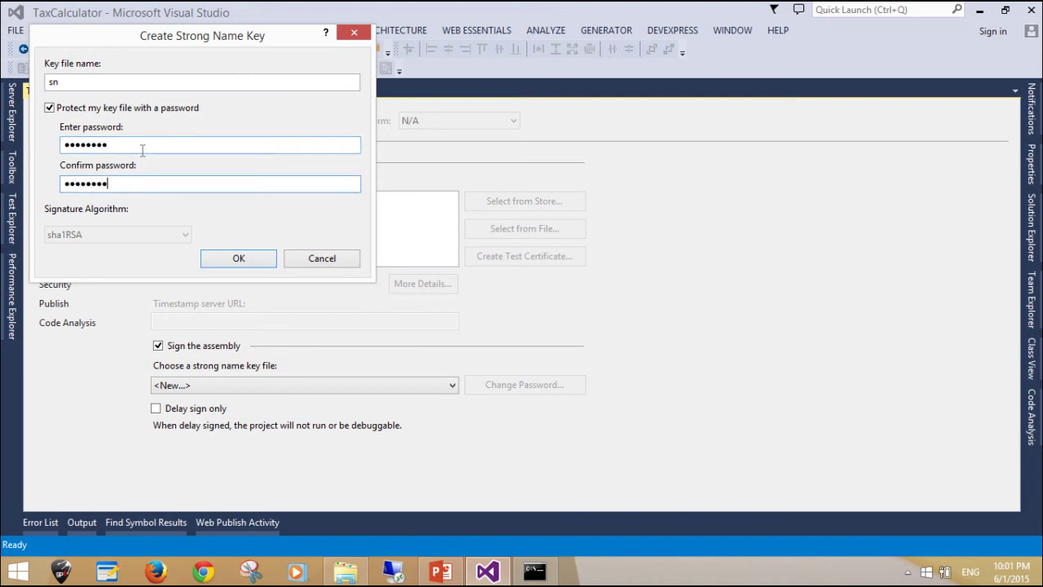
pyautogui.click(239, 260)
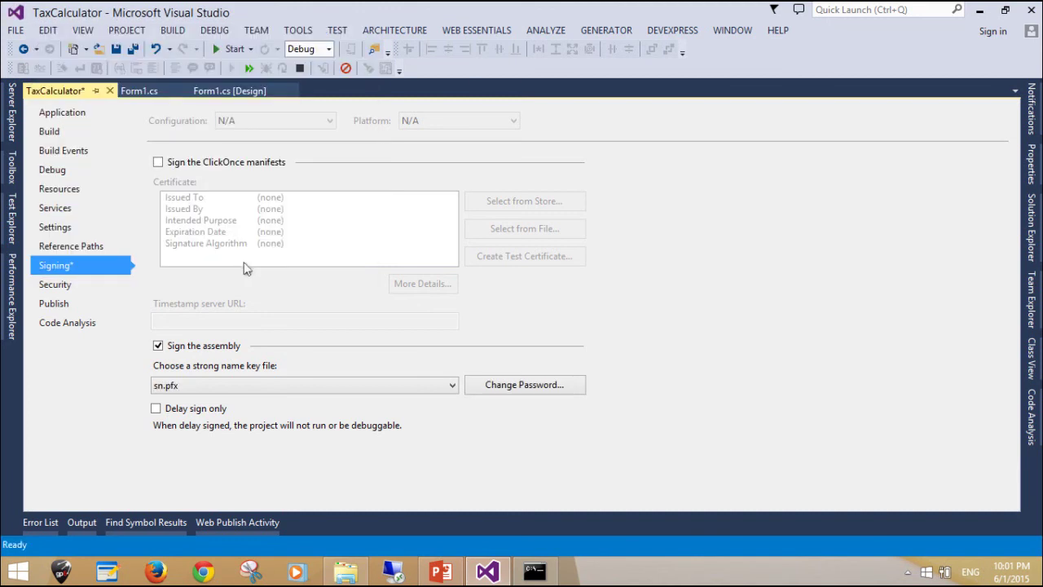
# Step: Rebuild the TaxCalculator project with the signing settings applied
pyautogui.click(1032, 220)
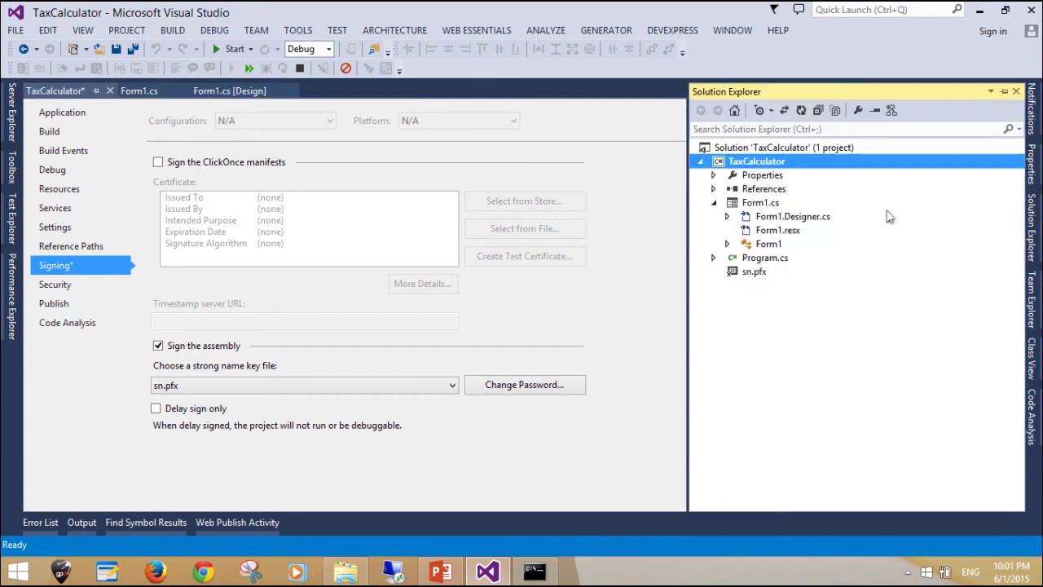
pyautogui.click(714, 202)
pyautogui.rightClick(756, 164)
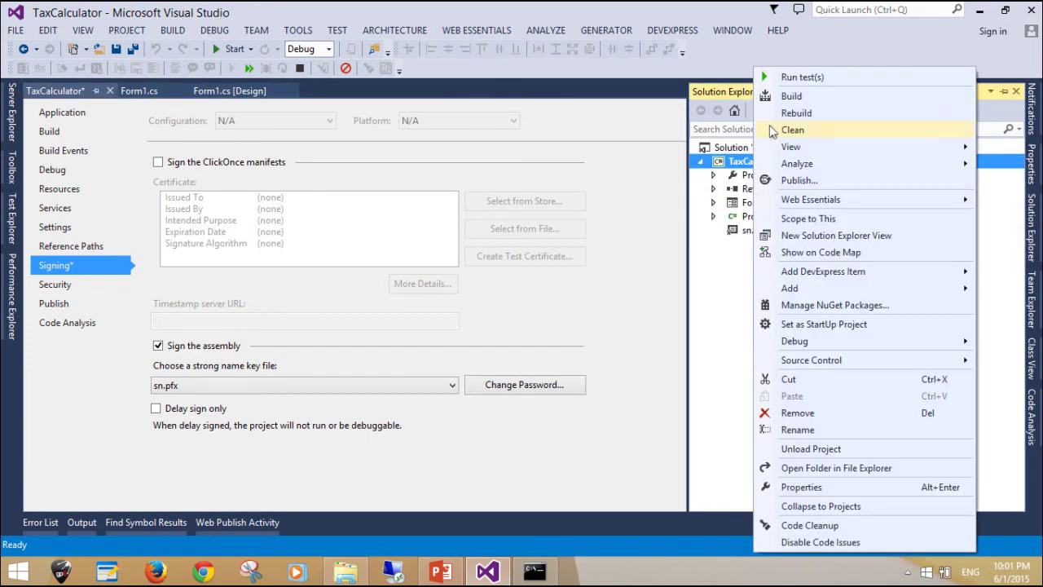
pyautogui.click(792, 114)
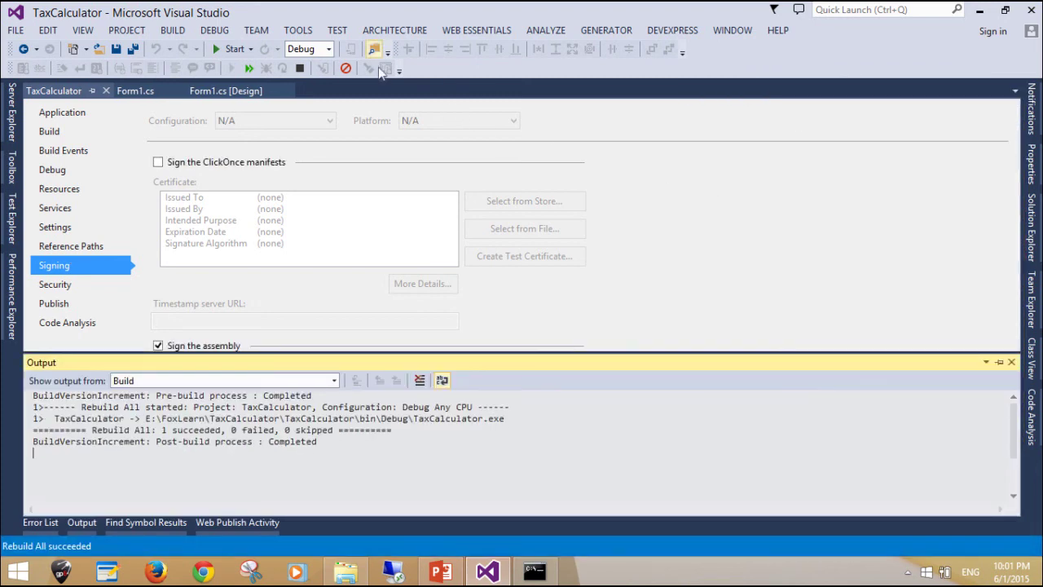
# Step: Launch PreEmptive Dotfuscator and Analytics from Visual Studio and add TaxCalculator.exe from the project's bin\Debug folder as an input
pyautogui.click(300, 31)
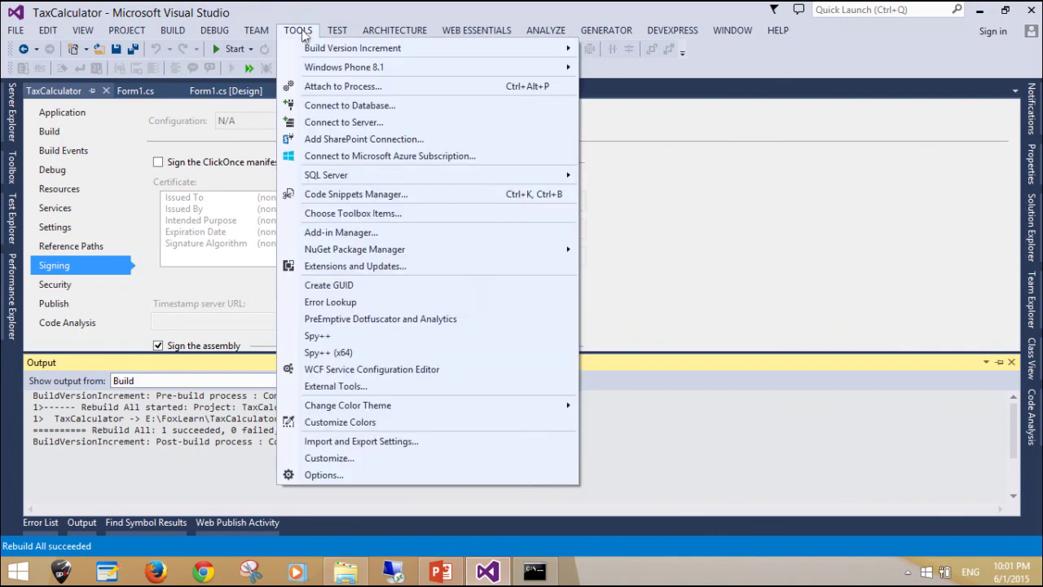
pyautogui.click(425, 319)
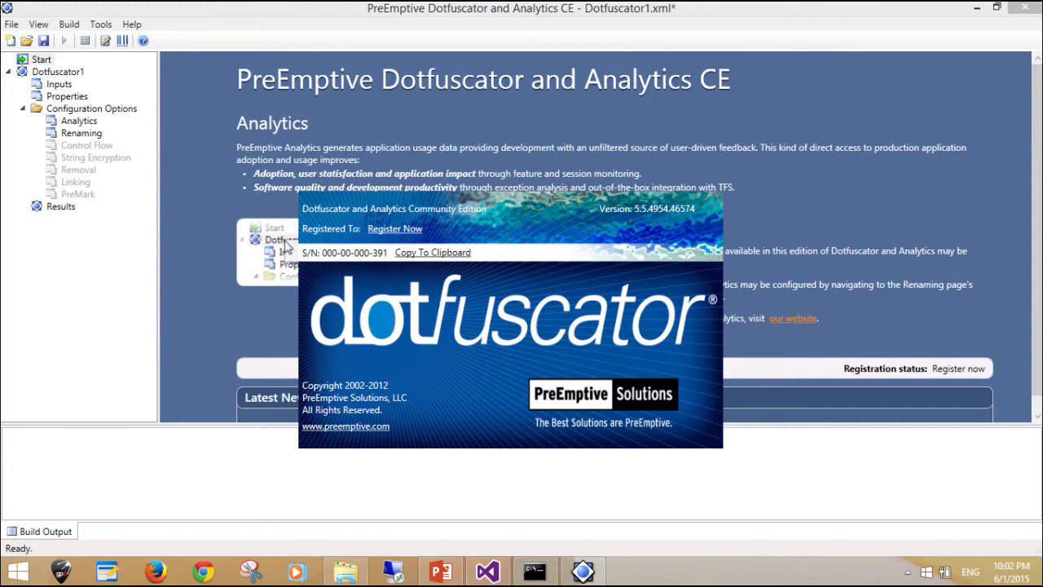
pyautogui.click(71, 85)
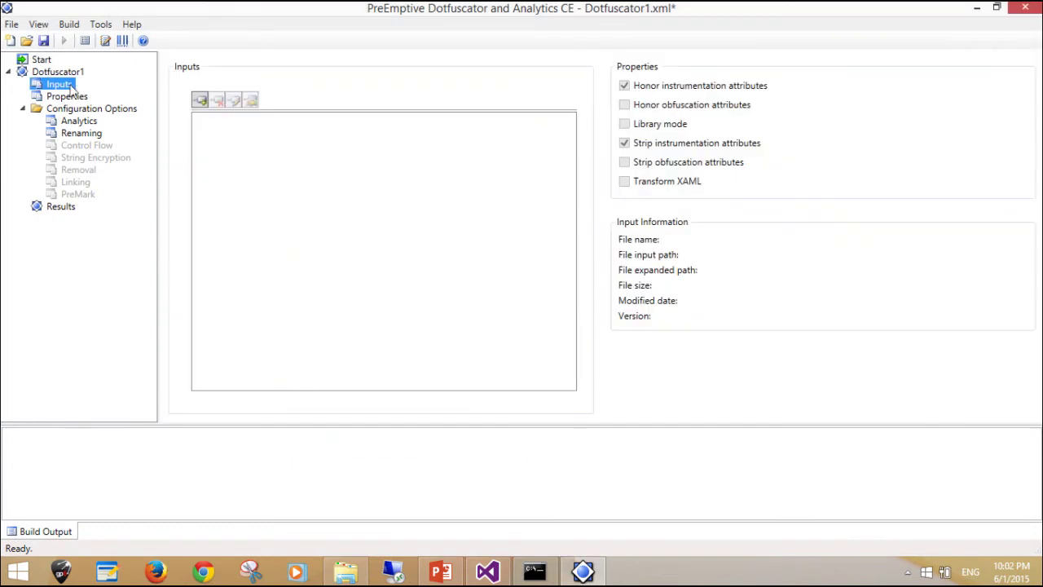
pyautogui.click(202, 102)
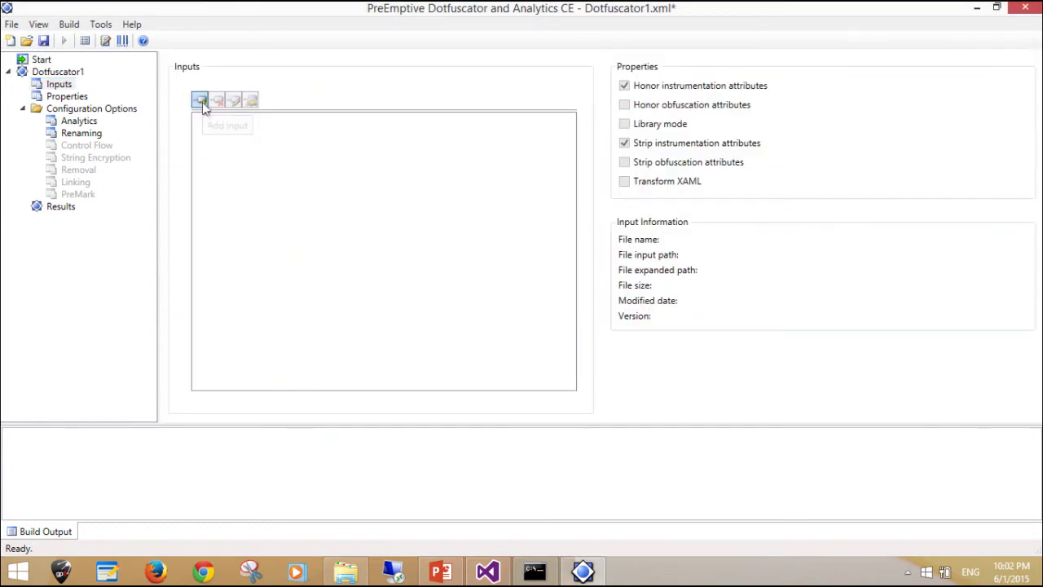
pyautogui.doubleClick(207, 129)
pyautogui.doubleClick(207, 129)
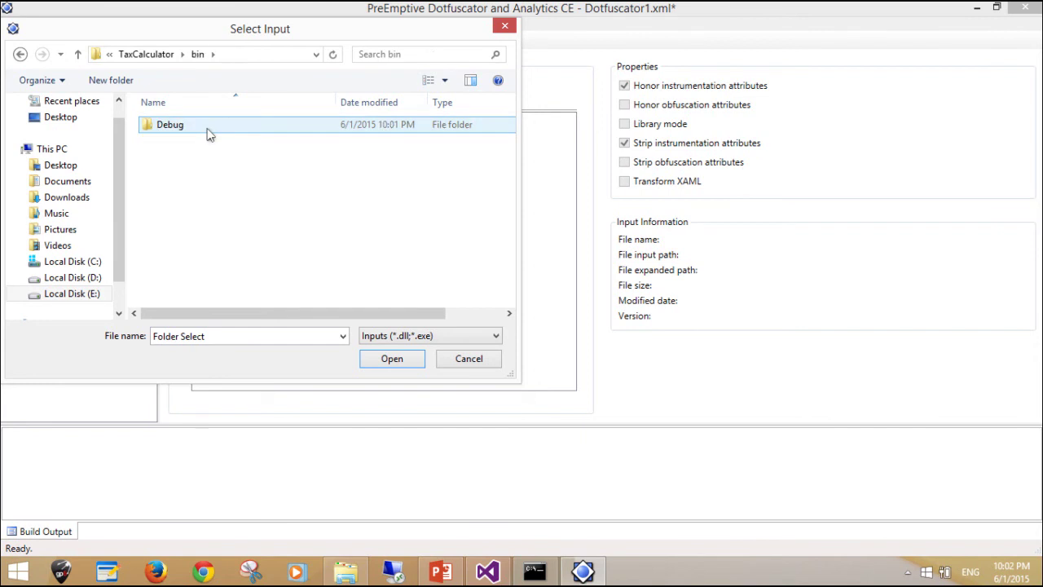
pyautogui.click(207, 131)
pyautogui.doubleClick(207, 130)
pyautogui.click(214, 129)
pyautogui.doubleClick(213, 129)
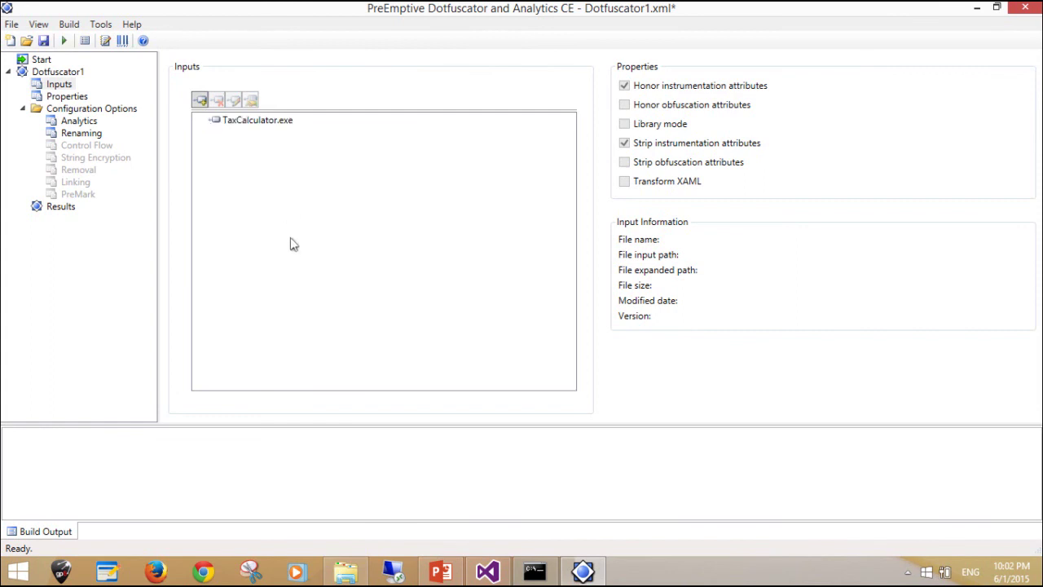
# Step: Build the obfuscation project, saving it as Dotfuscator1.xml in the Debug folder
pyautogui.click(64, 40)
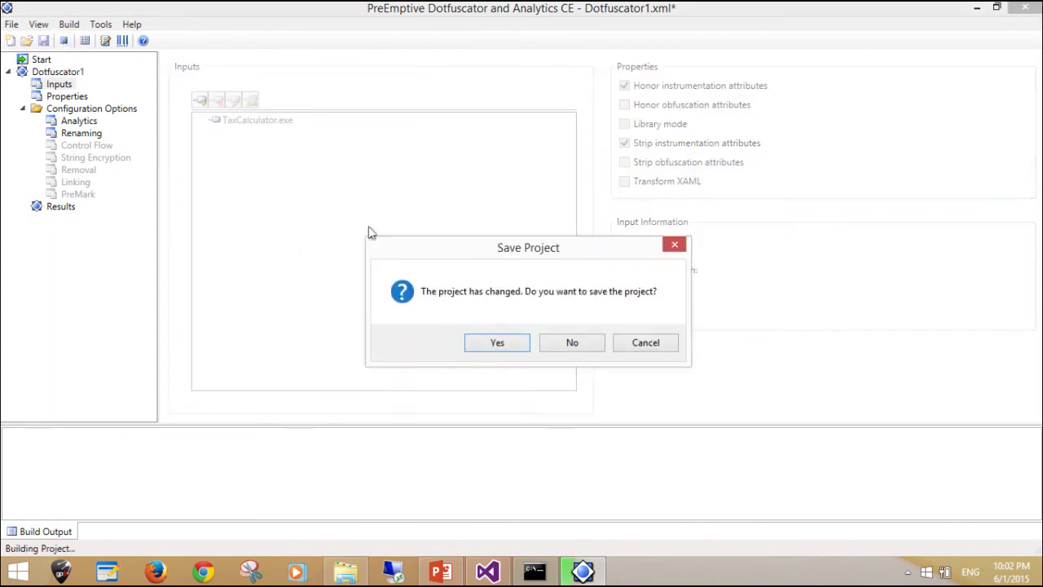
pyautogui.click(499, 343)
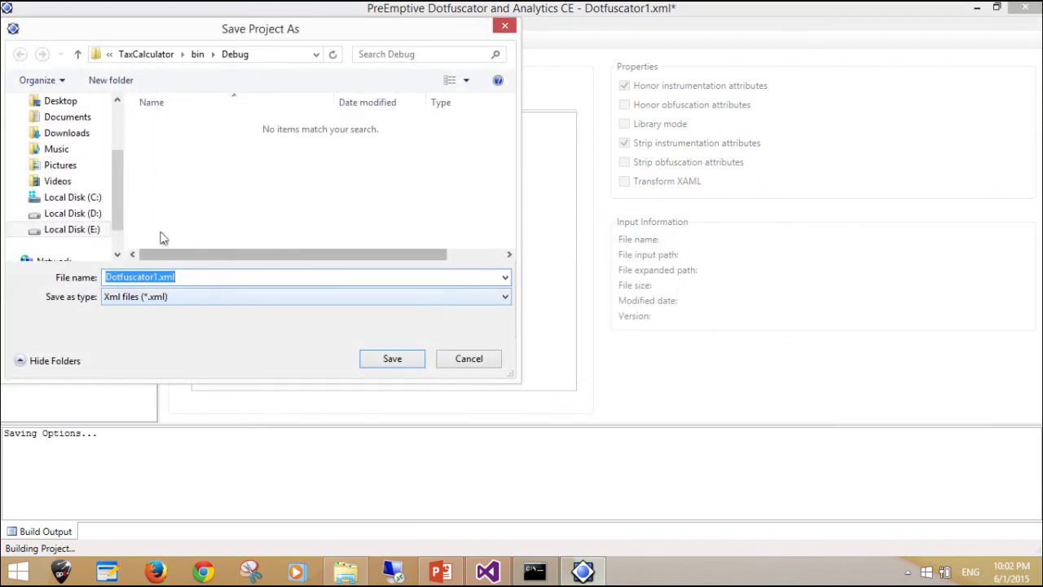
pyautogui.click(404, 360)
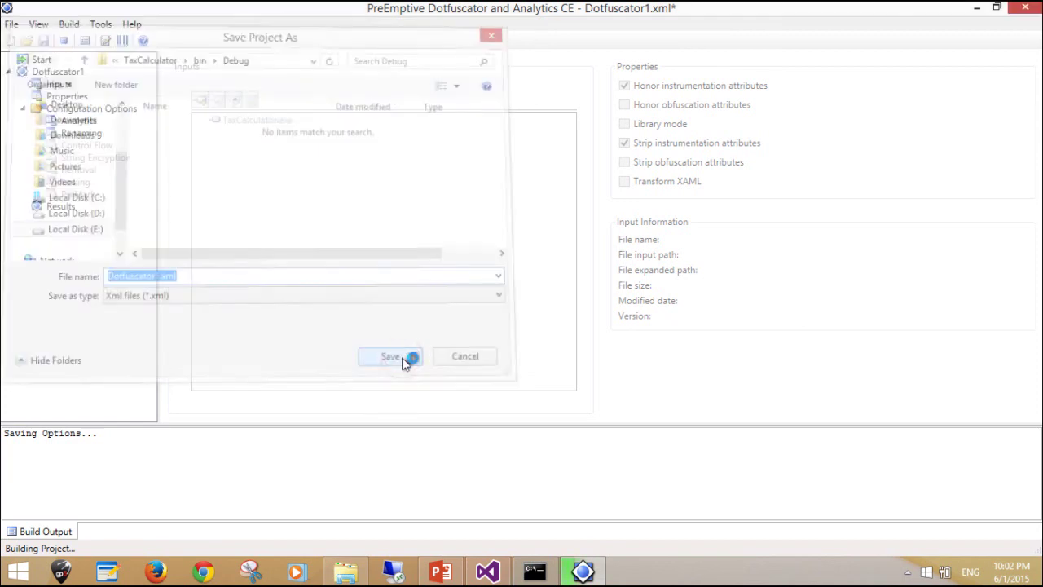
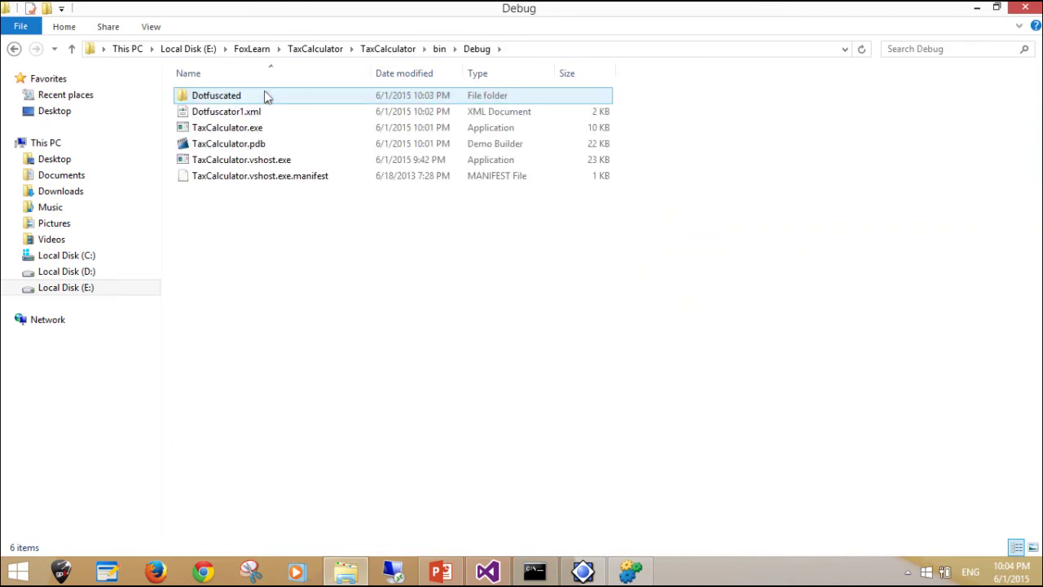
# Step: View the Dotfuscated output folder, and in .NET Reflector open the original TaxCalculator.exe from E:\FoxLearn\TaxCalculator\TaxCalculator\bin\Debug
pyautogui.doubleClick(264, 95)
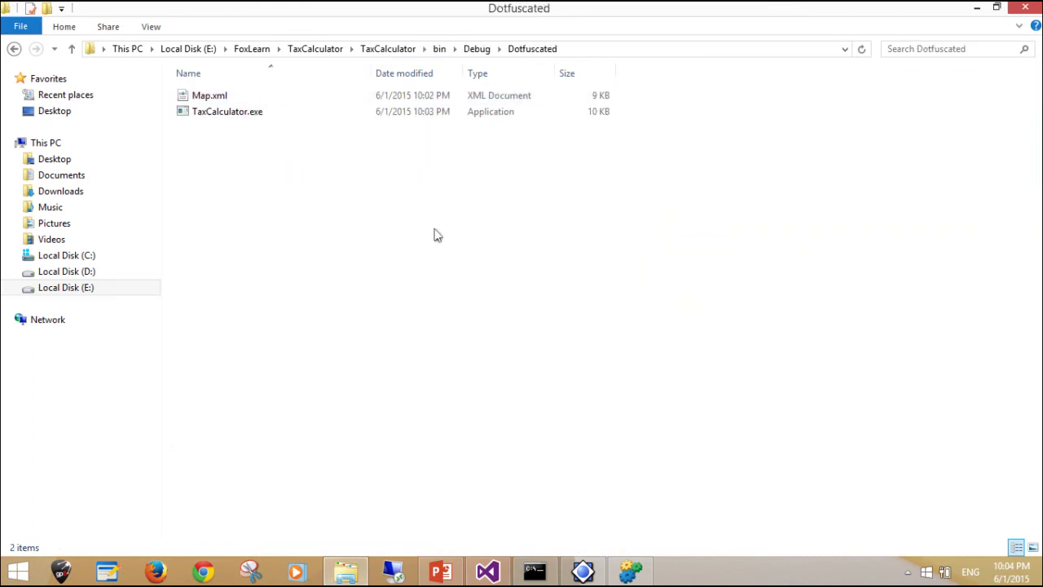
pyautogui.click(649, 580)
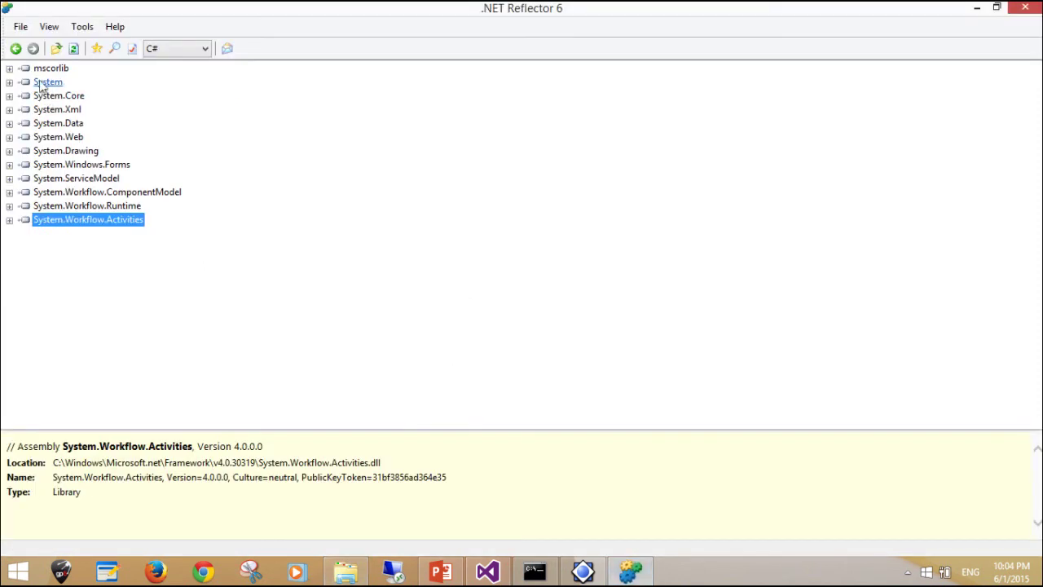
pyautogui.click(25, 27)
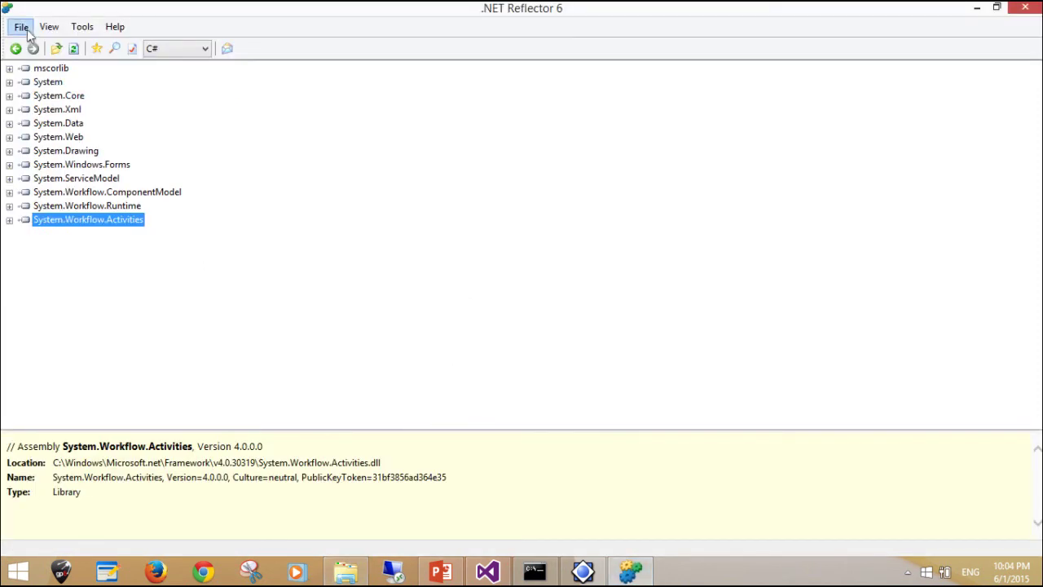
pyautogui.click(37, 44)
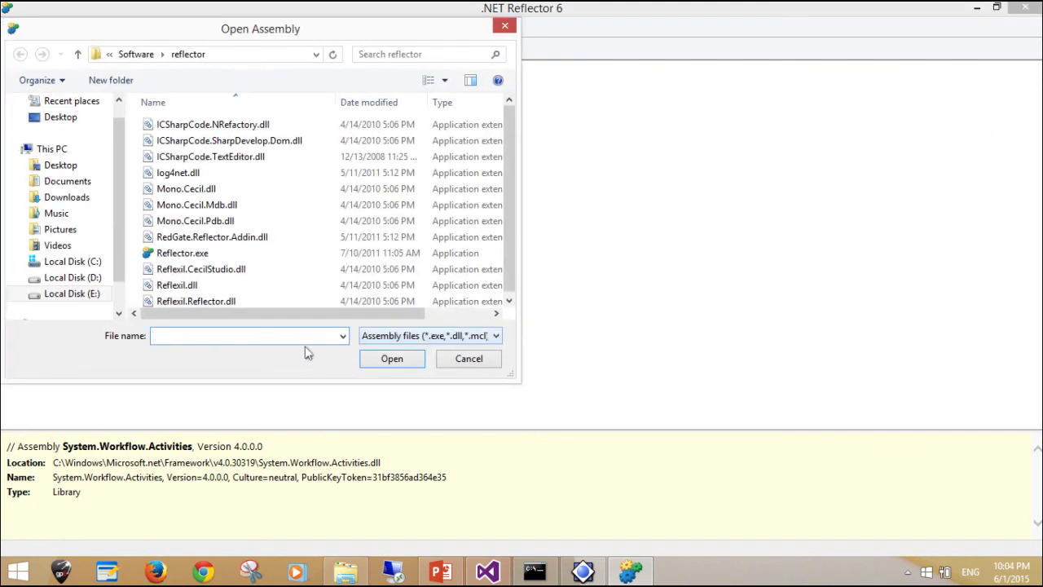
pyautogui.click(84, 298)
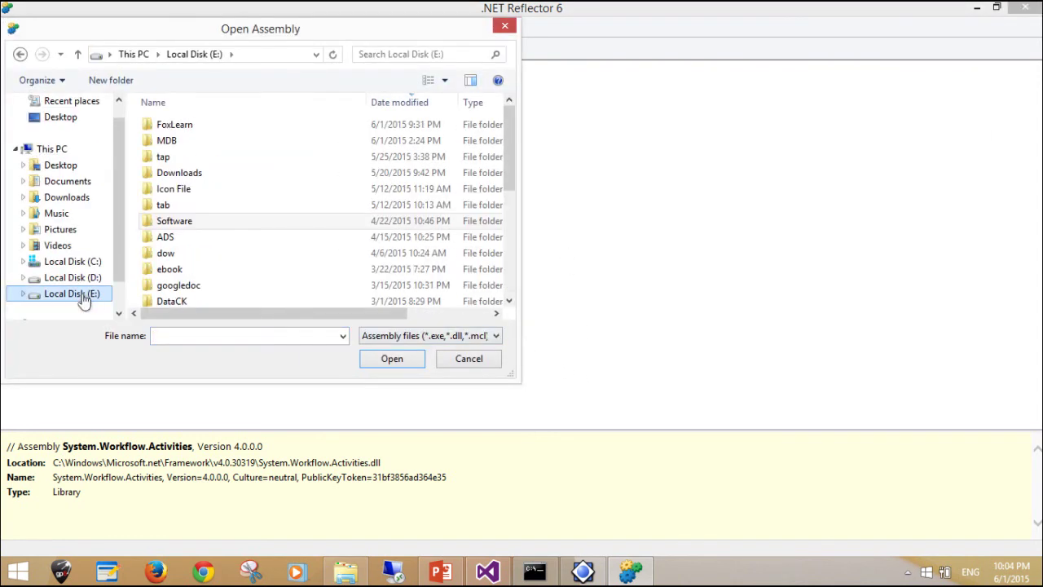
pyautogui.doubleClick(184, 126)
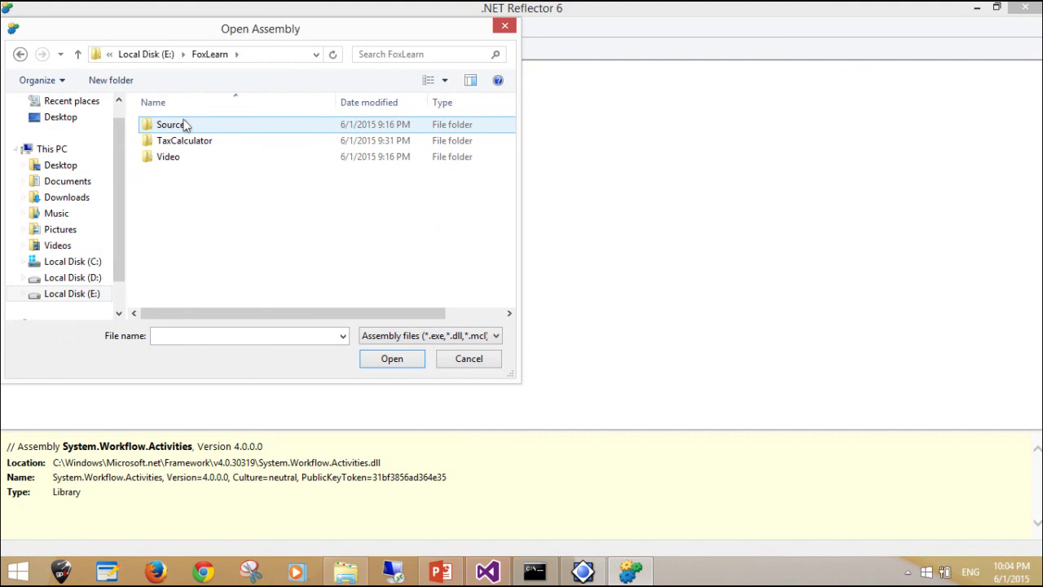
pyautogui.doubleClick(183, 138)
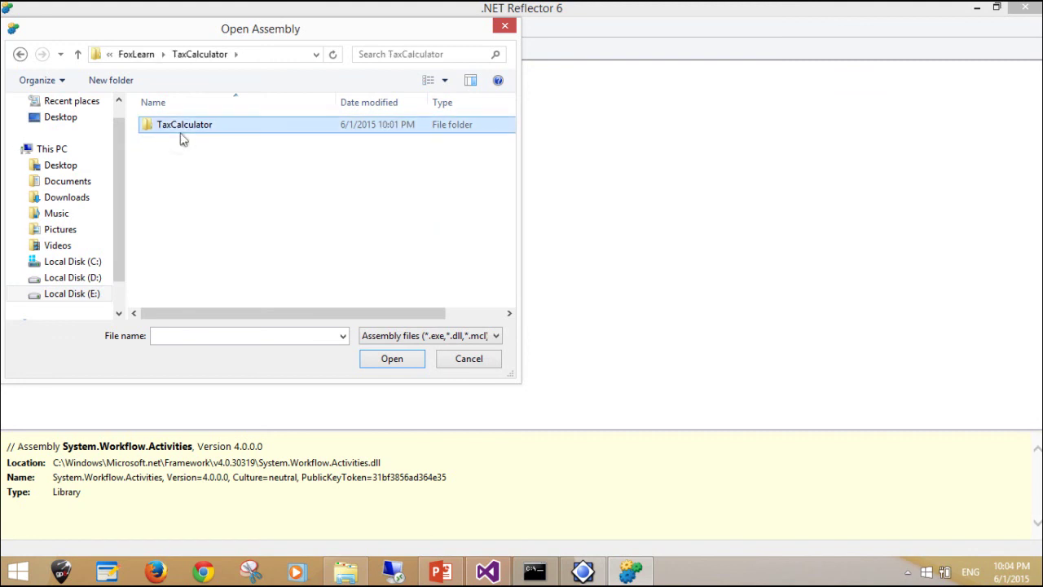
pyautogui.doubleClick(182, 129)
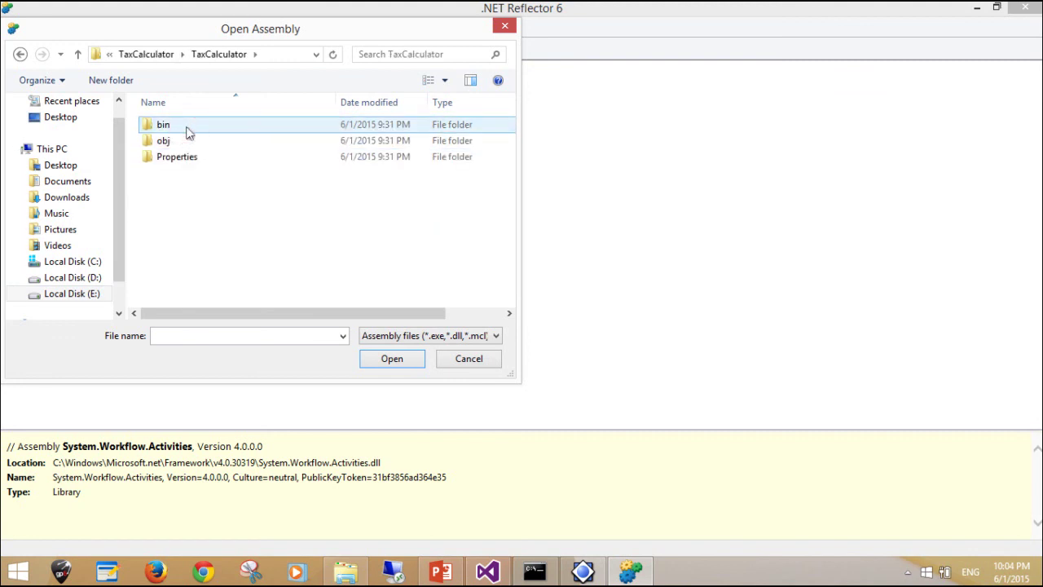
pyautogui.doubleClick(188, 132)
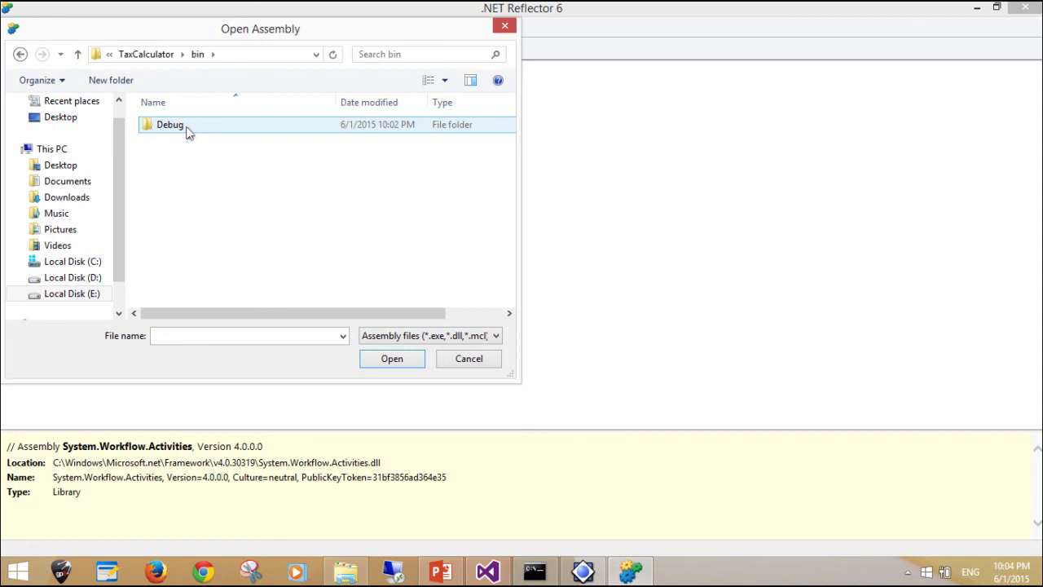
pyautogui.doubleClick(188, 132)
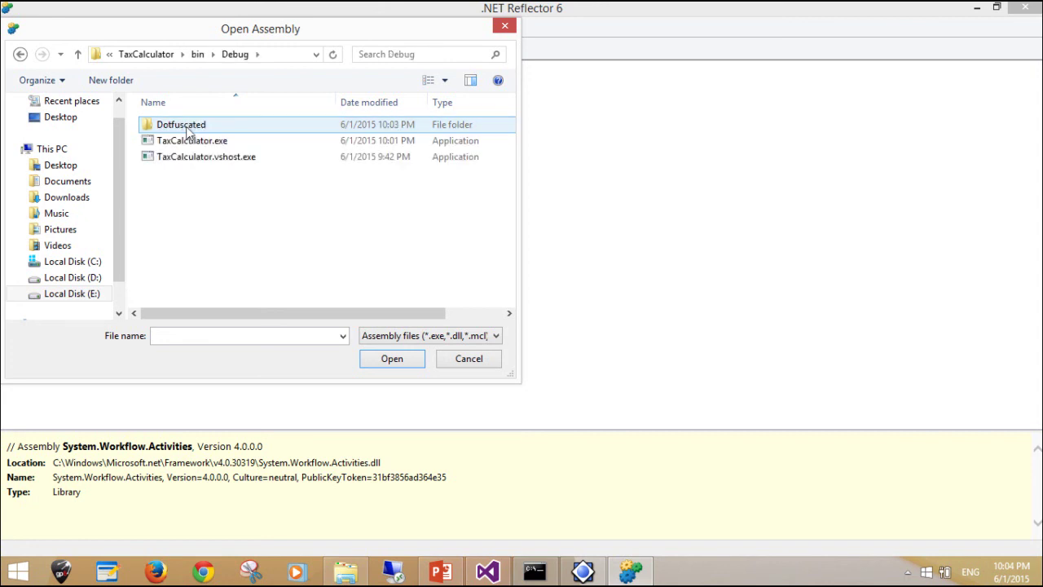
pyautogui.doubleClick(202, 145)
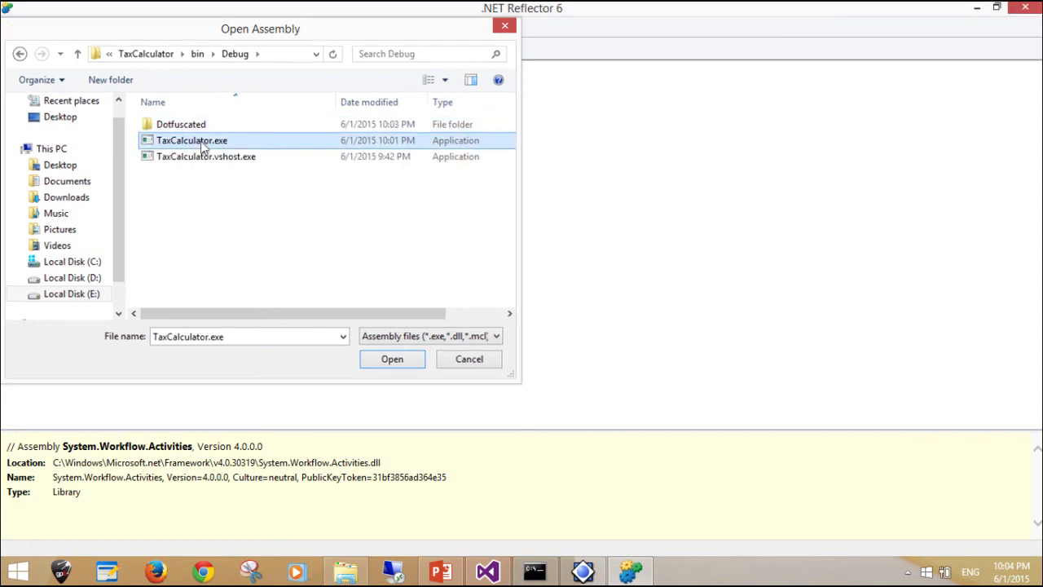
# Step: Expand the TaxCalculator assembly and its TaxCalculator.exe module down to the TaxCalculator namespace, and disassemble that namespace
pyautogui.doubleClick(54, 236)
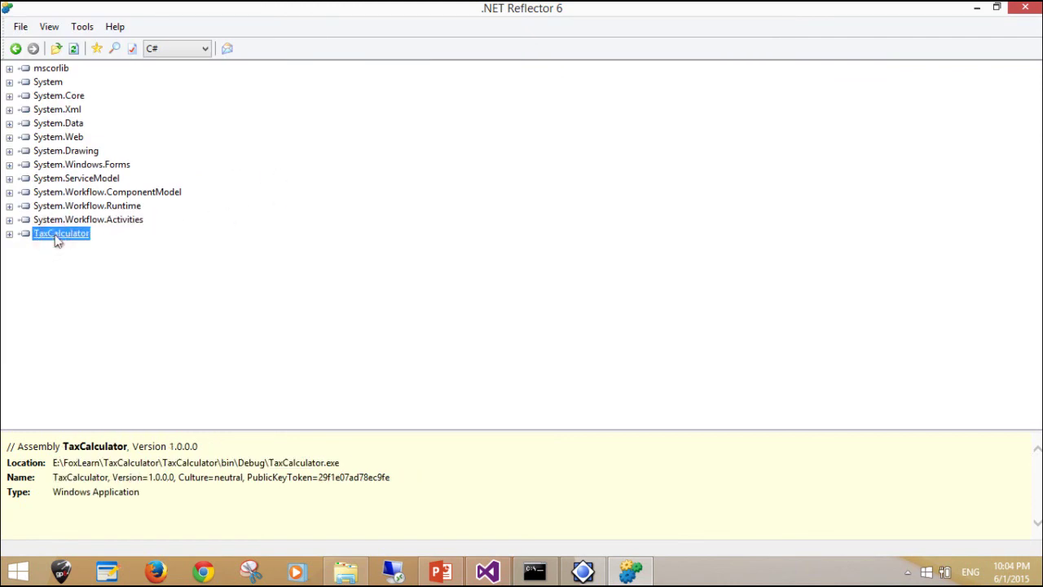
pyautogui.click(75, 249)
pyautogui.doubleClick(76, 250)
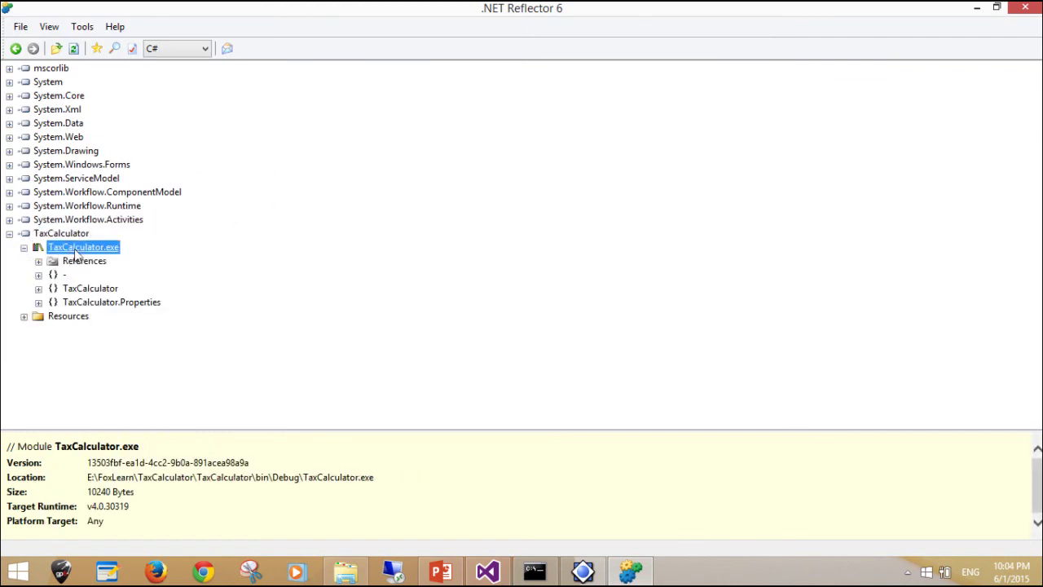
pyautogui.click(81, 291)
pyautogui.doubleClick(82, 290)
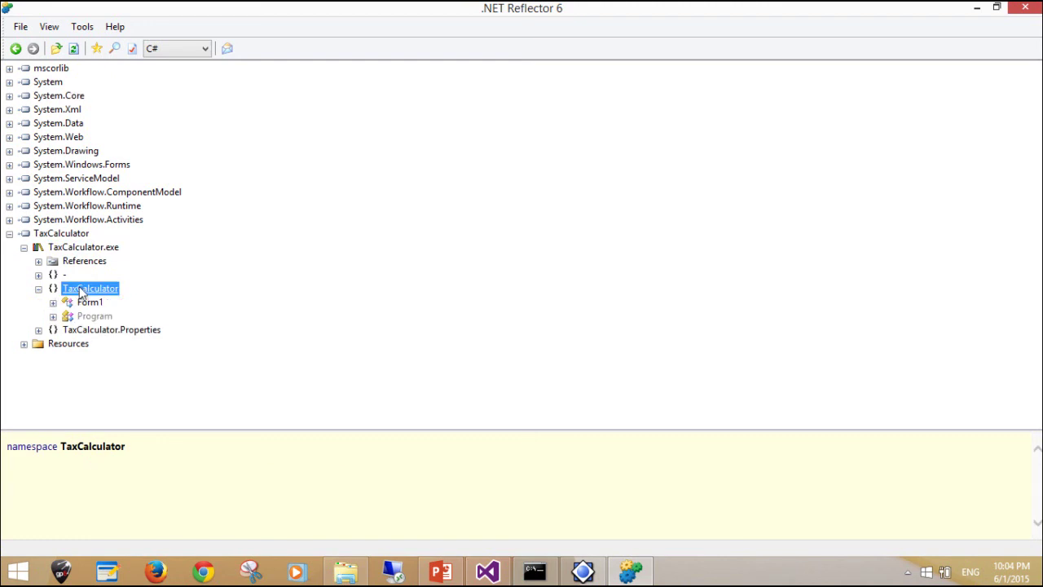
pyautogui.rightClick(83, 291)
pyautogui.click(122, 368)
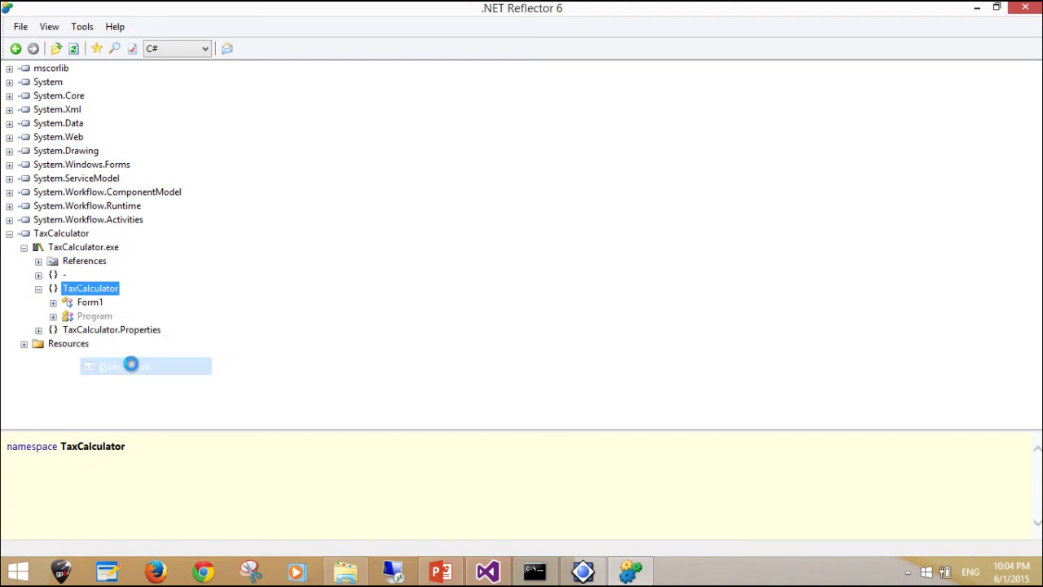
# Step: View the disassembled code of the Form1 class and its btnCalculate_Click method
pyautogui.click(87, 307)
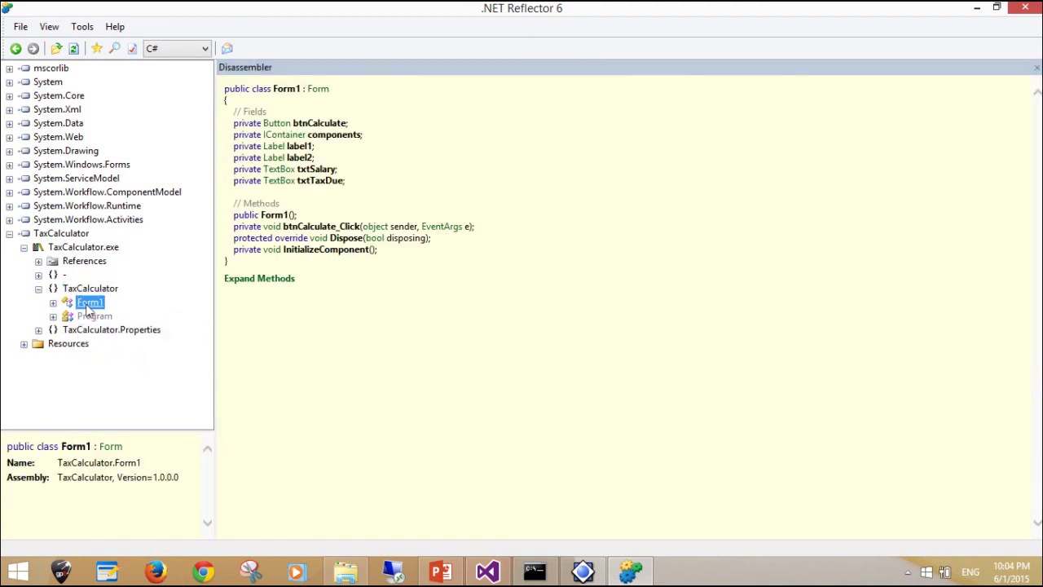
pyautogui.click(91, 317)
pyautogui.doubleClick(90, 303)
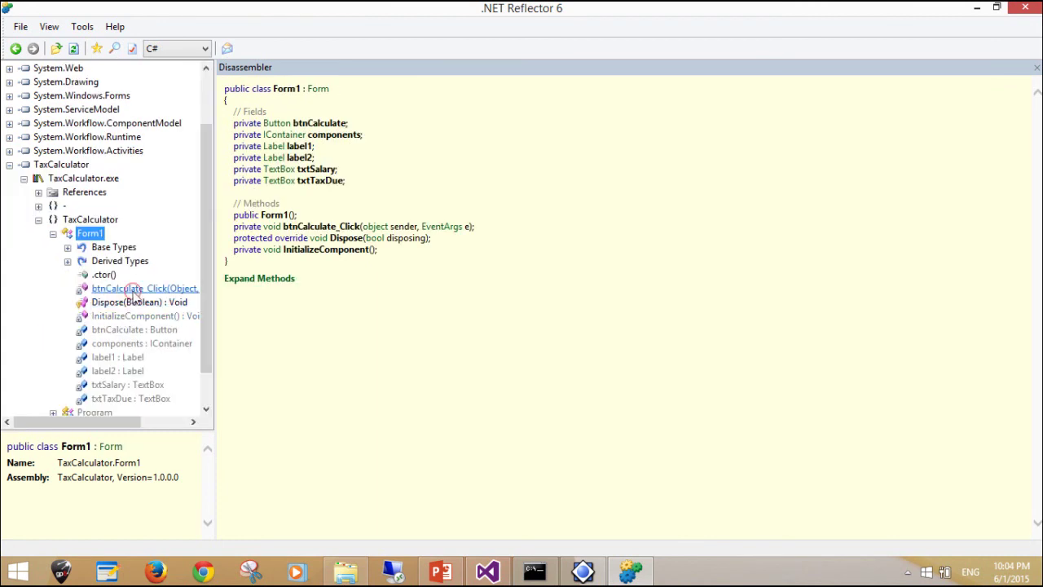
pyautogui.click(133, 291)
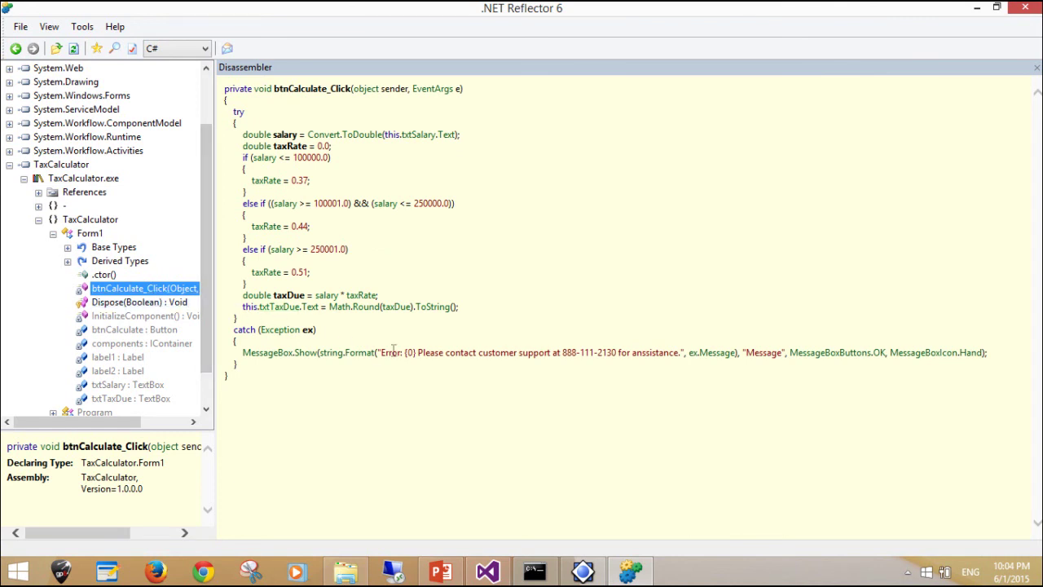
# Step: Close the original TaxCalculator assembly and open the obfuscated TaxCalculator.exe from the Debug\Dotfuscated folder
pyautogui.click(66, 165)
pyautogui.rightClick(69, 163)
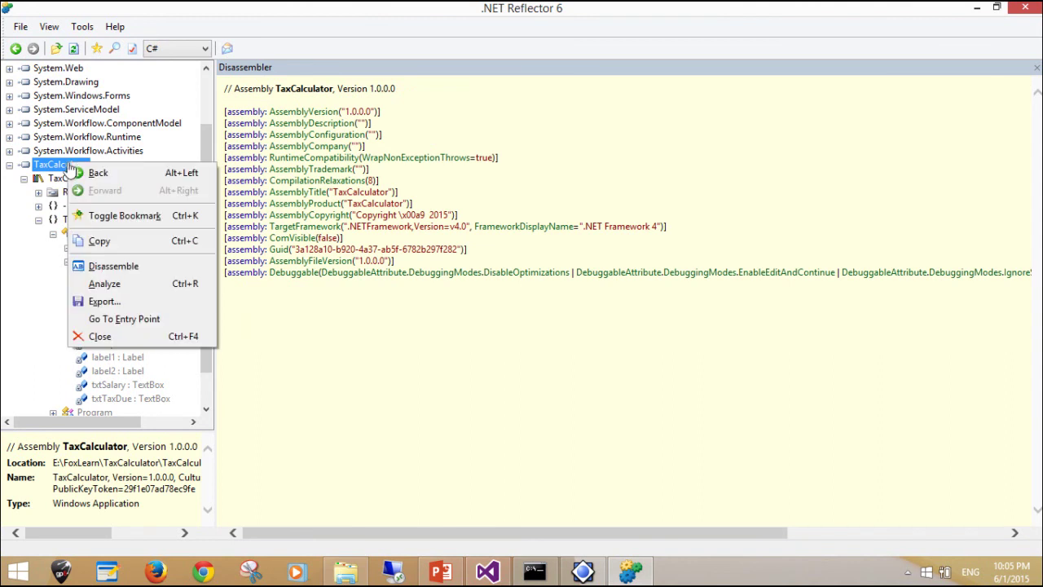
pyautogui.click(131, 338)
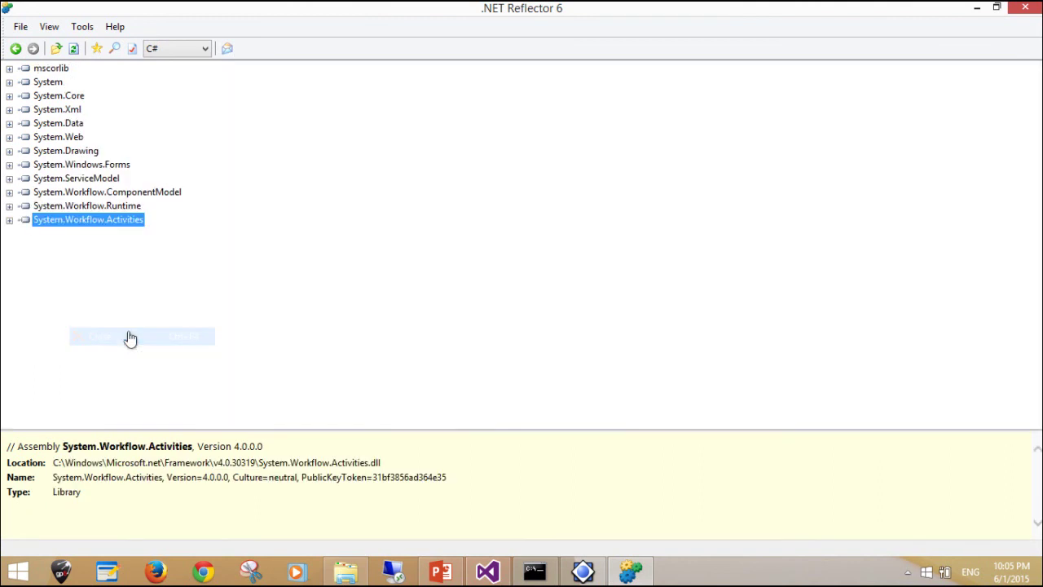
pyautogui.click(21, 26)
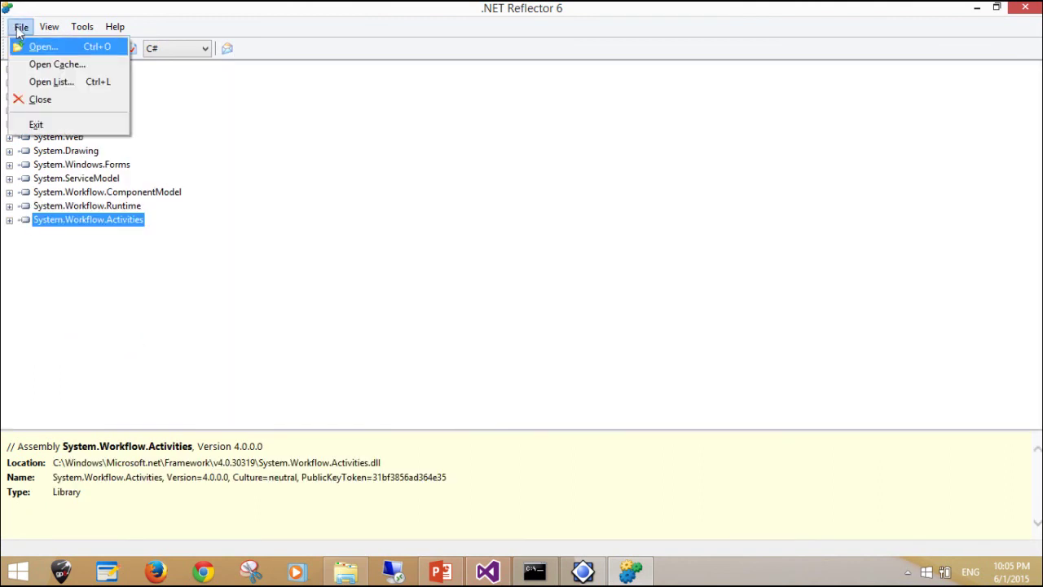
pyautogui.click(42, 47)
pyautogui.doubleClick(193, 126)
pyautogui.click(207, 135)
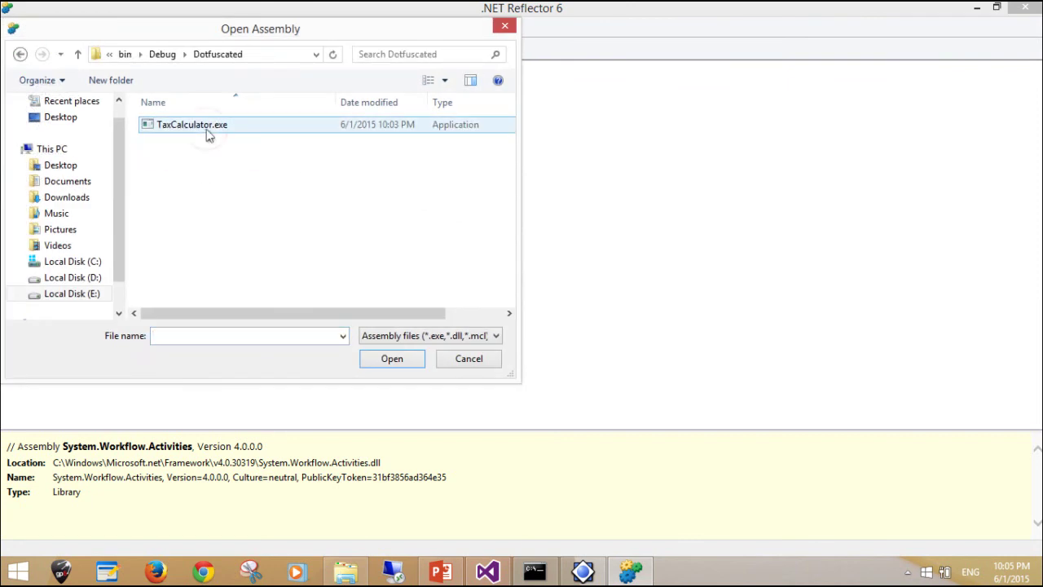
pyautogui.doubleClick(207, 134)
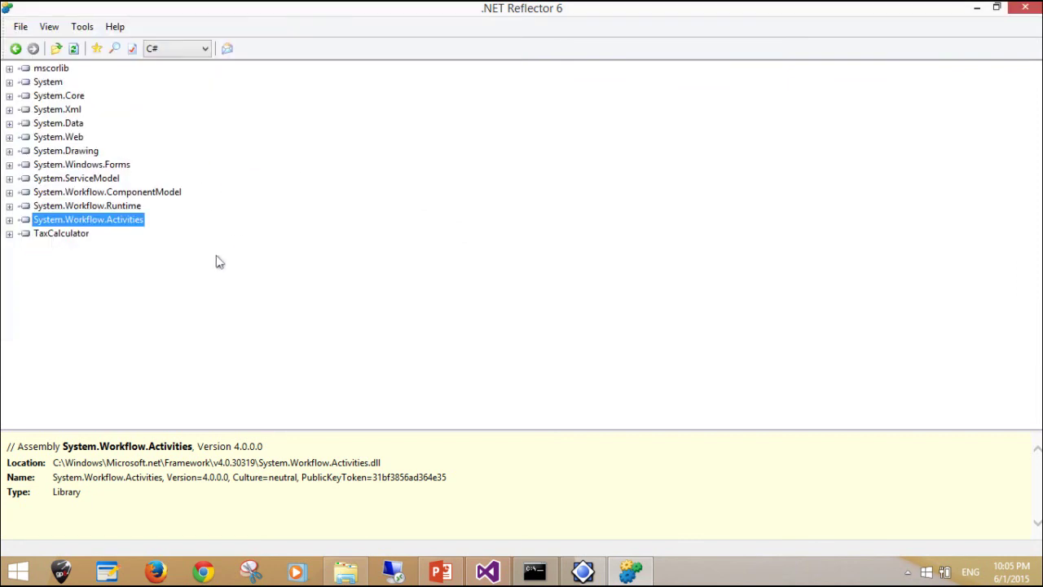
# Step: Expand the obfuscated TaxCalculator assembly to Form1, disassemble the class, and view the code of its a(Object, EventArgs) method
pyautogui.doubleClick(78, 235)
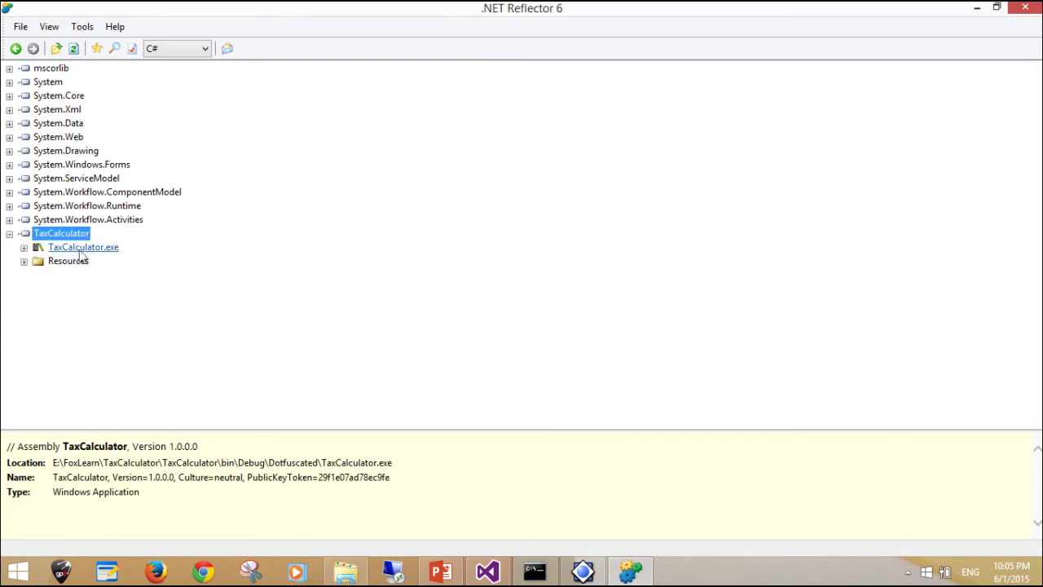
pyautogui.doubleClick(81, 250)
pyautogui.click(96, 290)
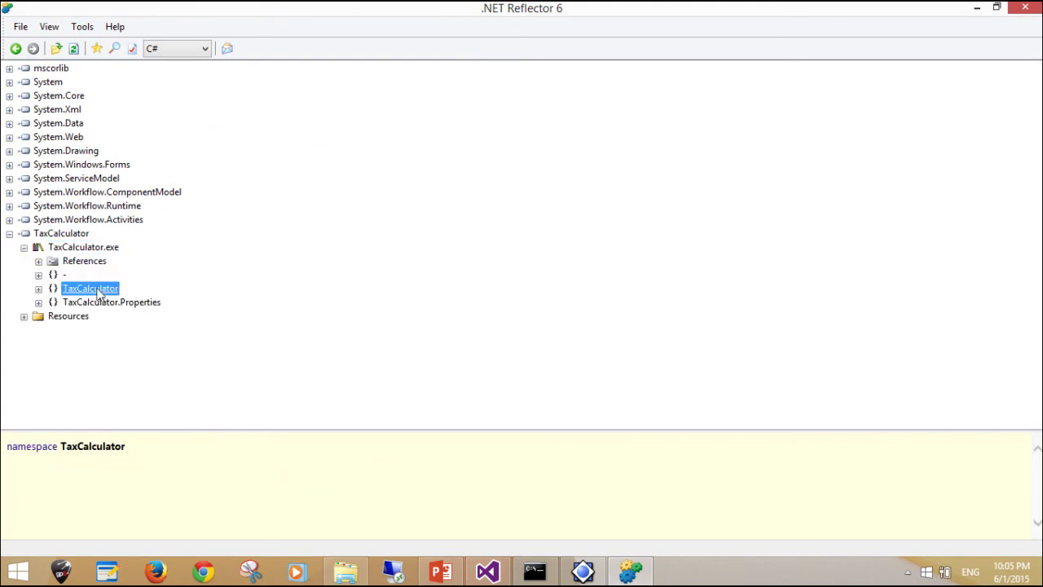
pyautogui.doubleClick(98, 291)
pyautogui.rightClick(96, 302)
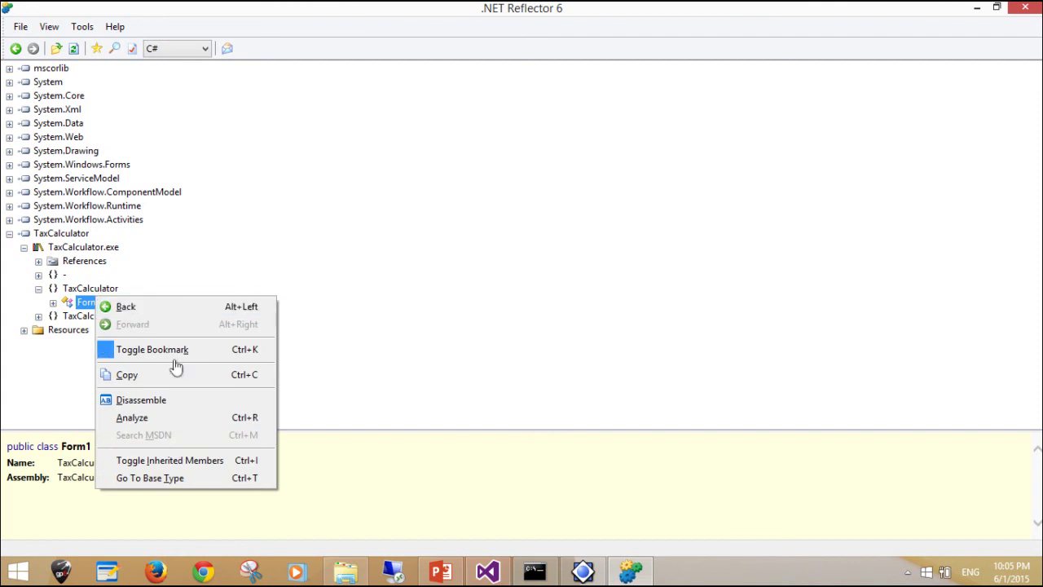
pyautogui.click(192, 405)
pyautogui.doubleClick(93, 307)
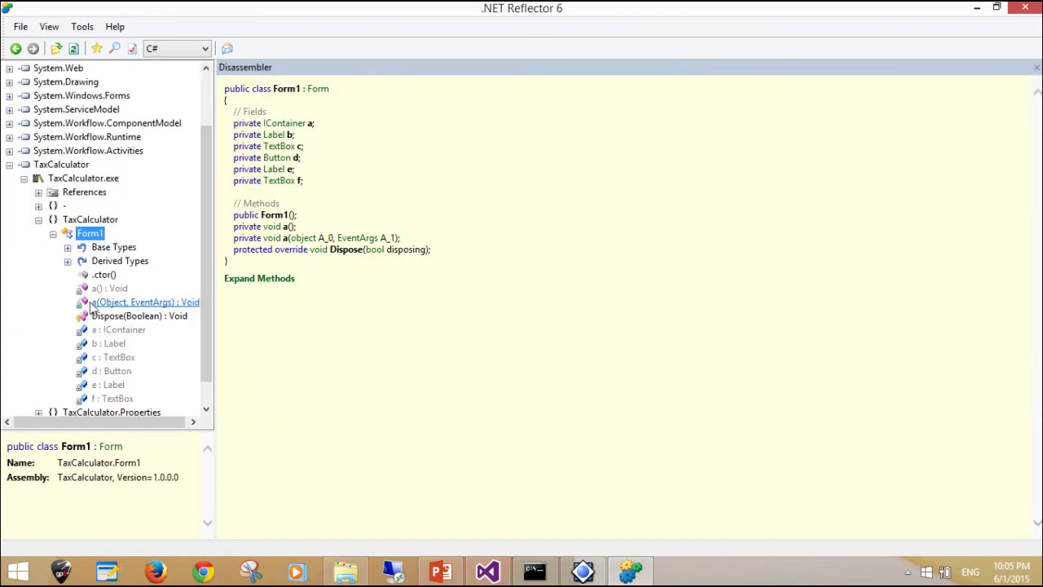
pyautogui.click(157, 308)
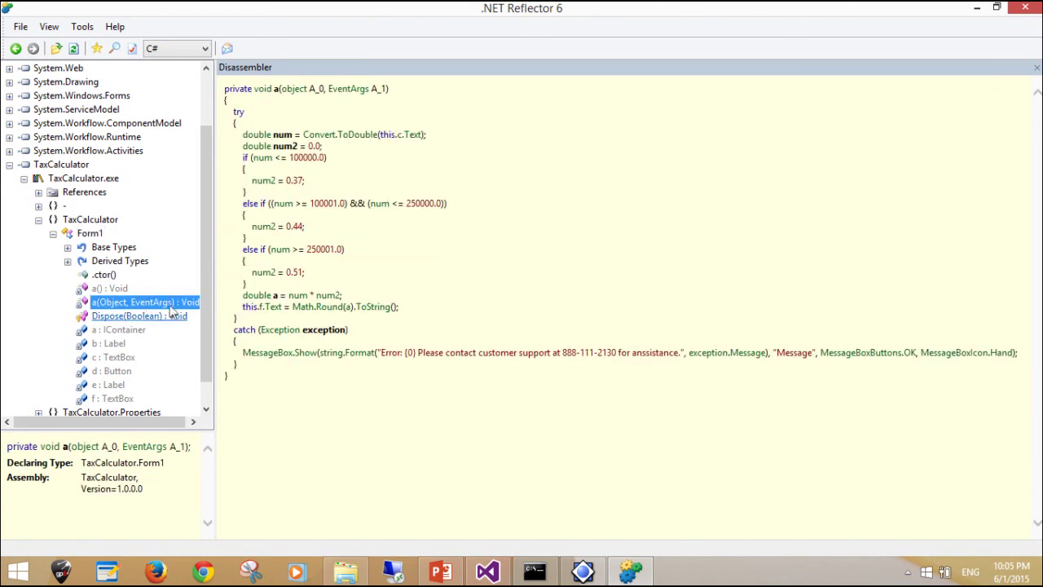